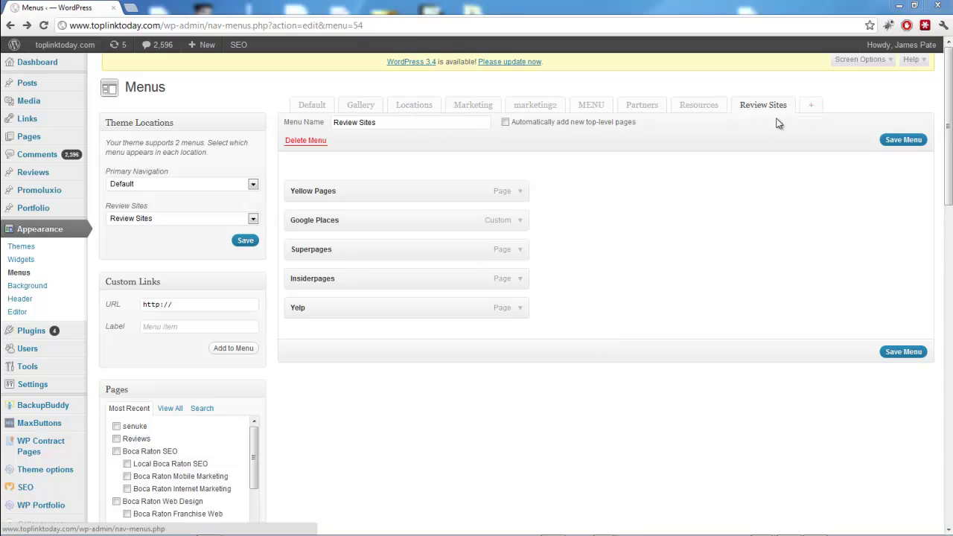
Expand the Yellow Pages item in the Review Sites menu to examine its settings.
click(520, 191)
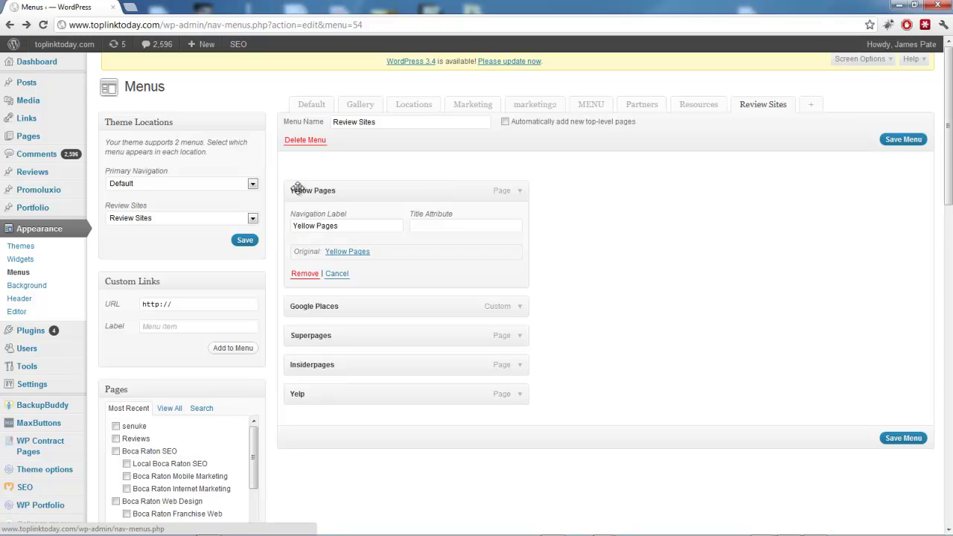
scroll(290, 223, down, 2)
scroll(255, 370, down, 3)
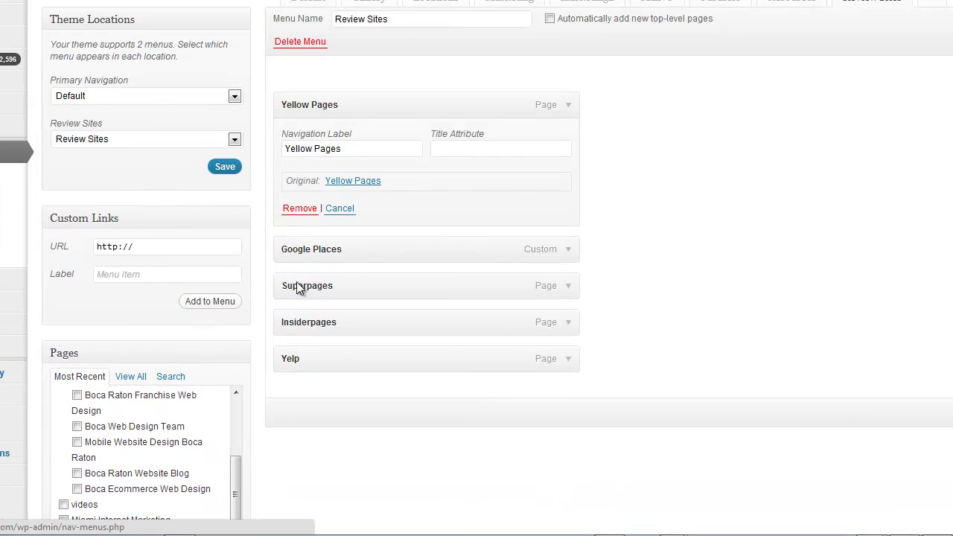
Expand the Google Places menu item and examine its custom URL.
click(568, 249)
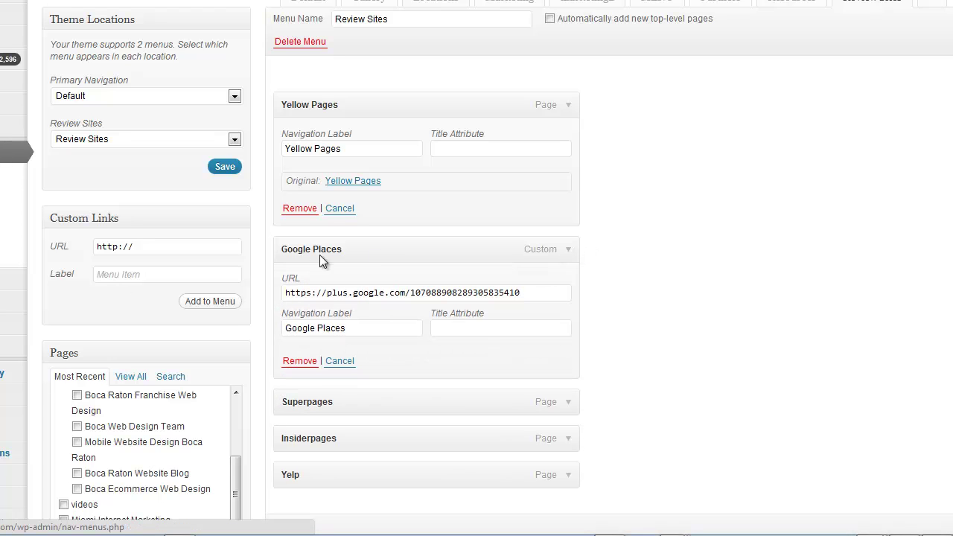
drag(547, 293, 521, 310)
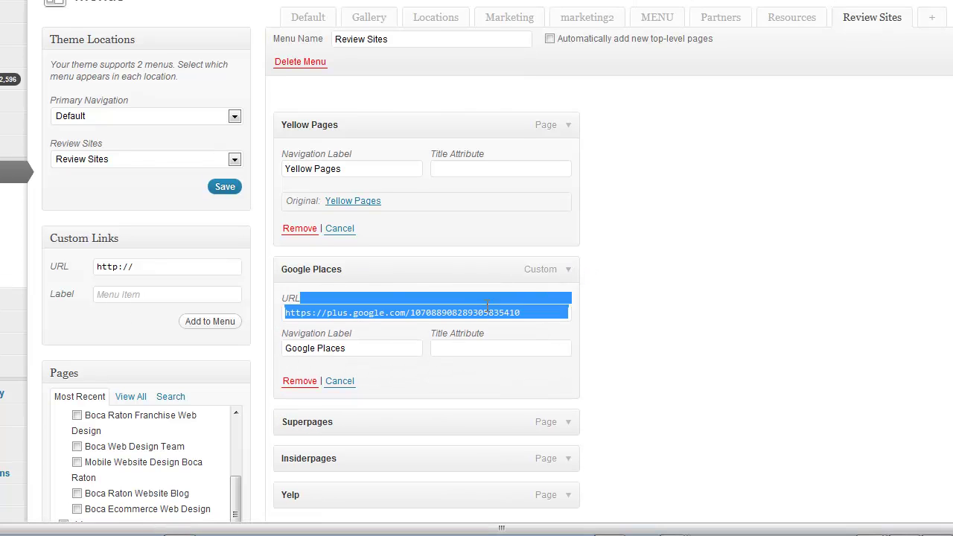
click(530, 309)
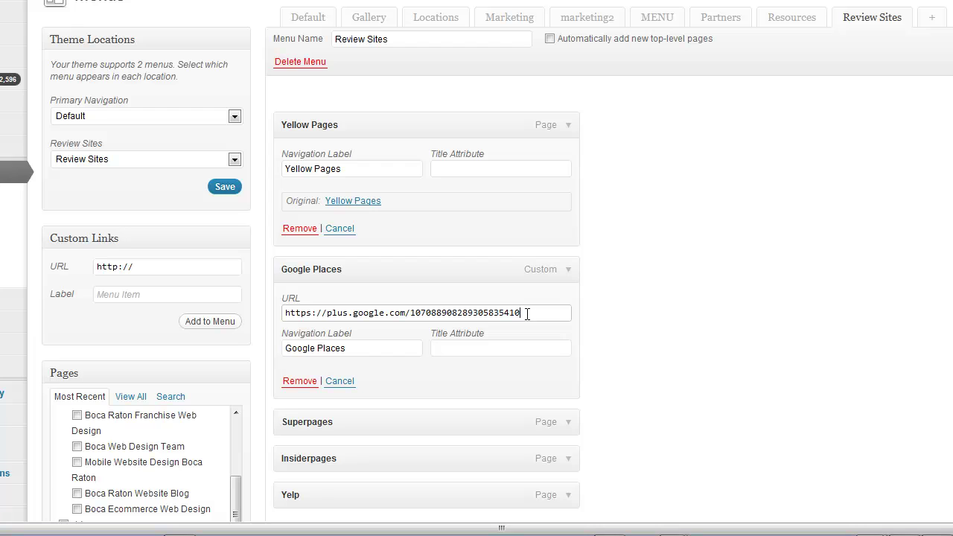
drag(527, 313, 277, 312)
click(276, 312)
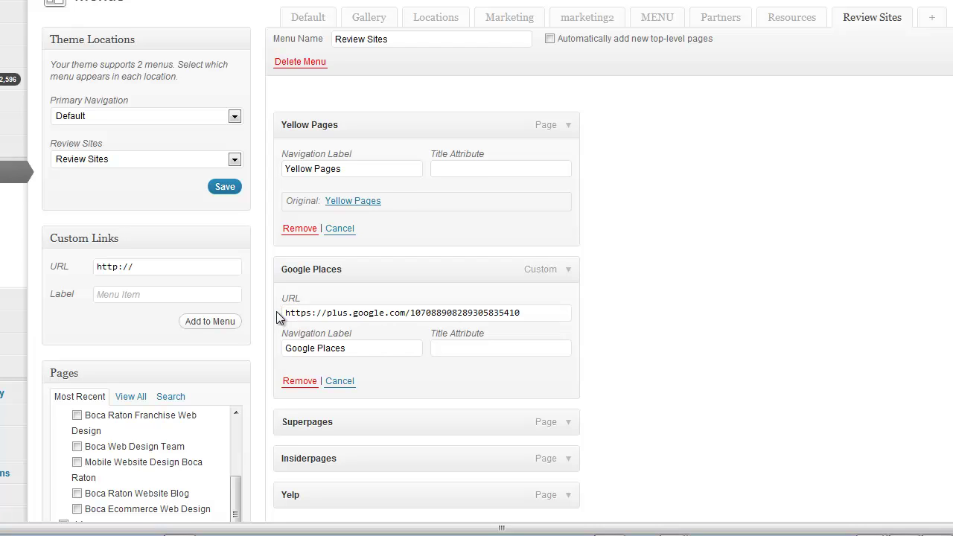
Examine the URL and Label fields used for adding a custom link to the menu.
click(155, 268)
triple_click(155, 268)
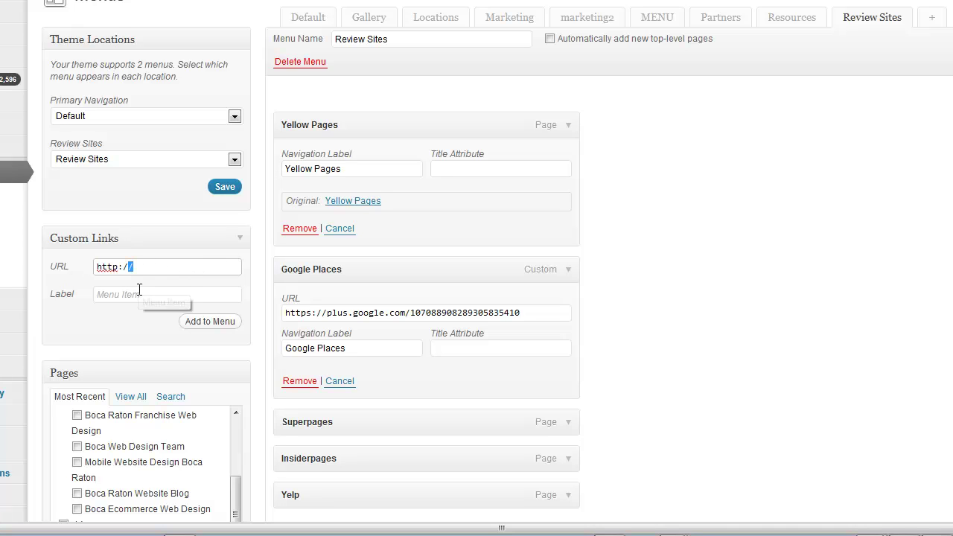
click(128, 294)
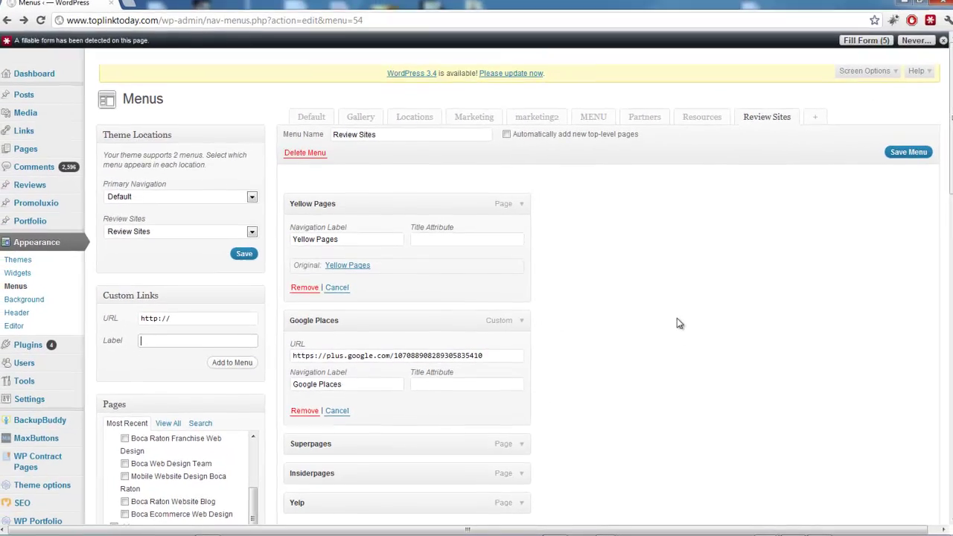
Collapse the Google Places menu item's settings.
click(739, 282)
scroll(651, 214, down, 3)
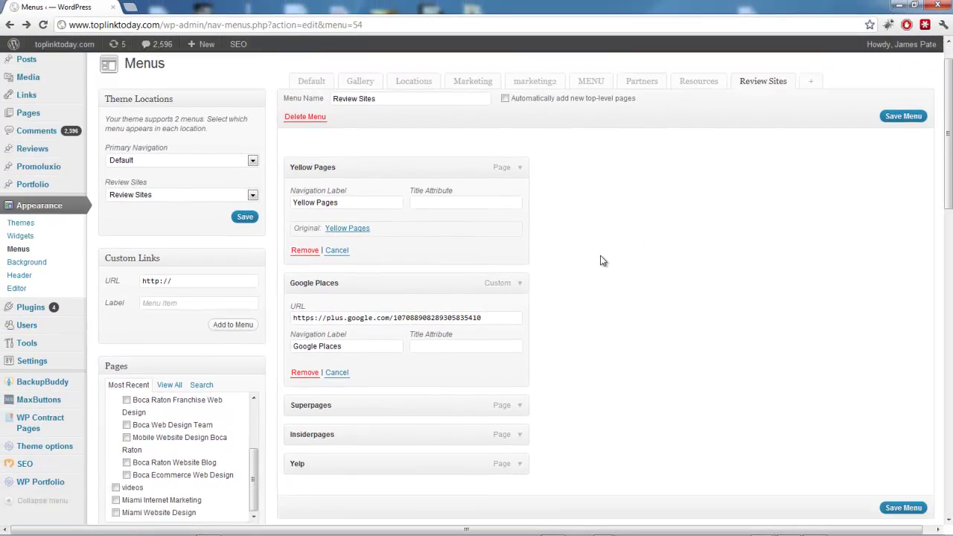
scroll(600, 187, up, 2)
click(519, 203)
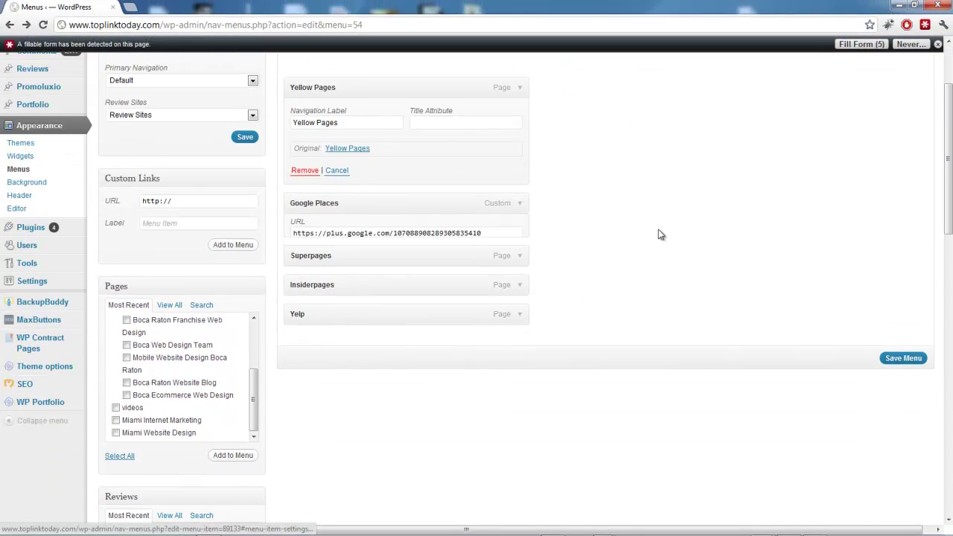
scroll(555, 183, up, 3)
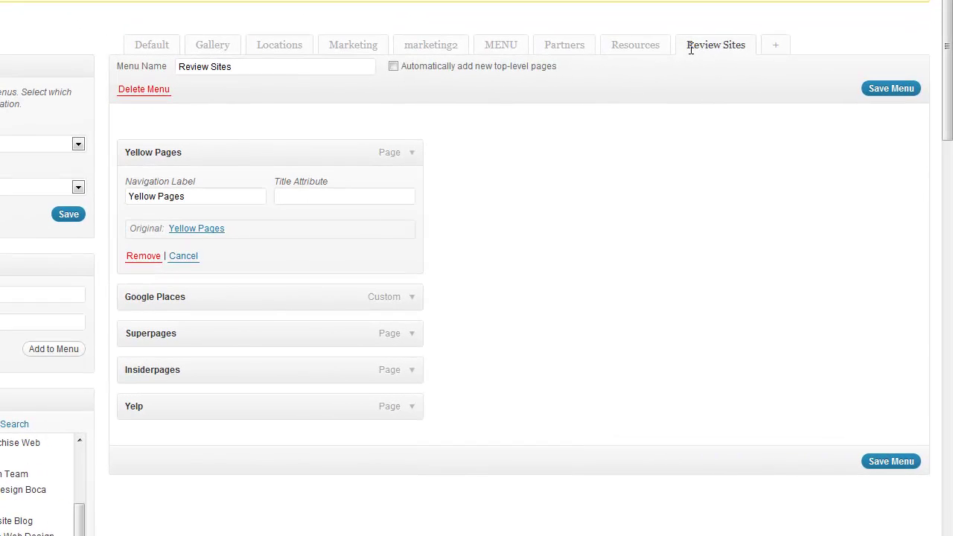
Select the Review Sites menu for the Review Sites theme location.
drag(740, 121, 796, 124)
click(756, 52)
click(78, 187)
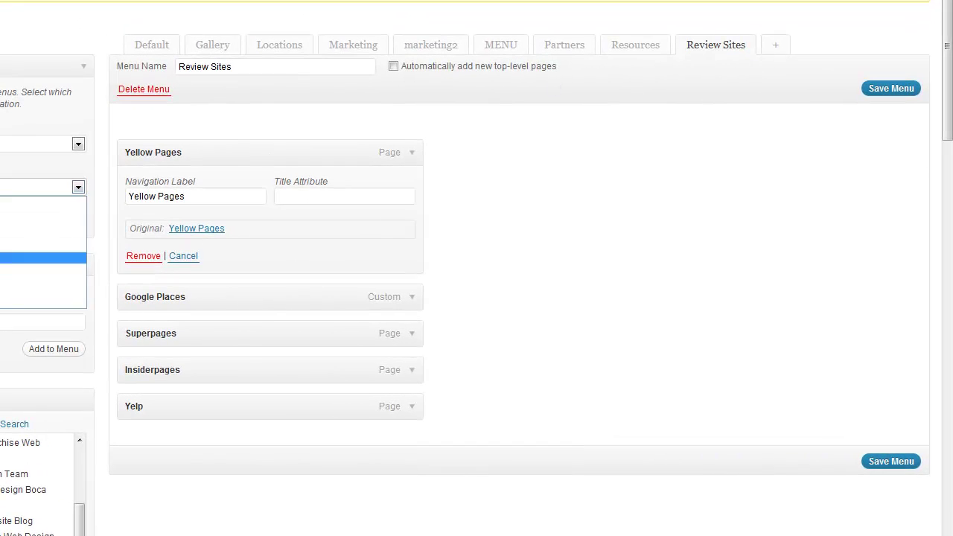
click(42, 291)
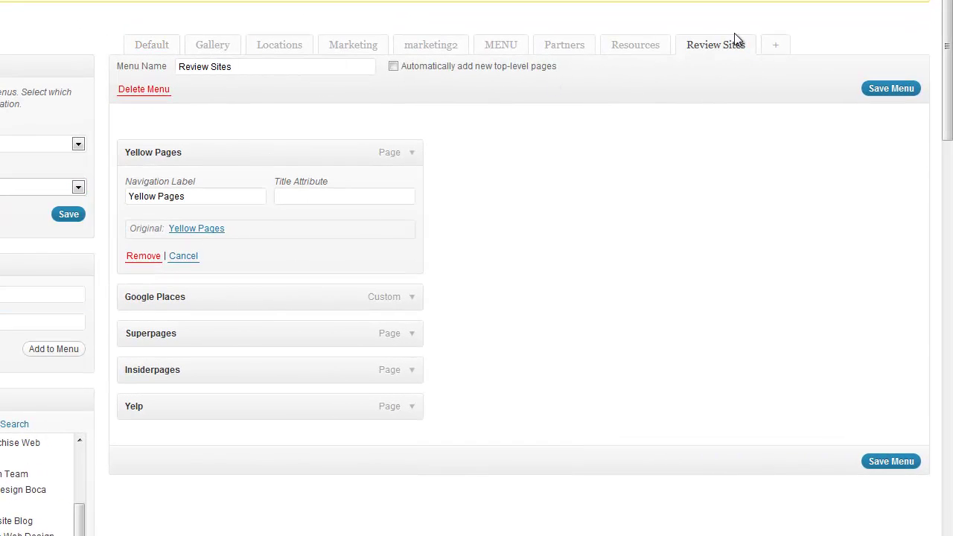
click(56, 219)
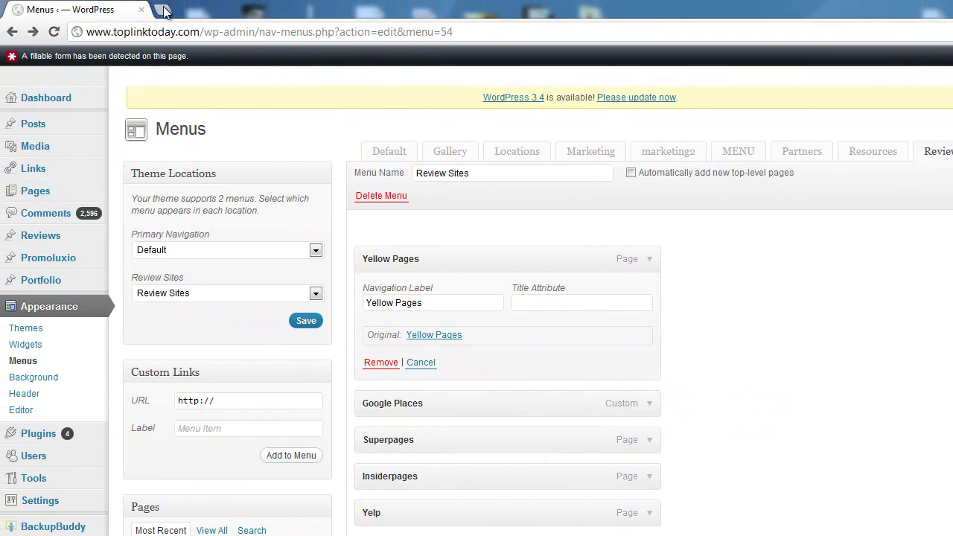
Open toplinktoday.com/review/yellow-pages/ in a new browser tab.
click(164, 11)
click(251, 16)
text(toplinktodayoc)
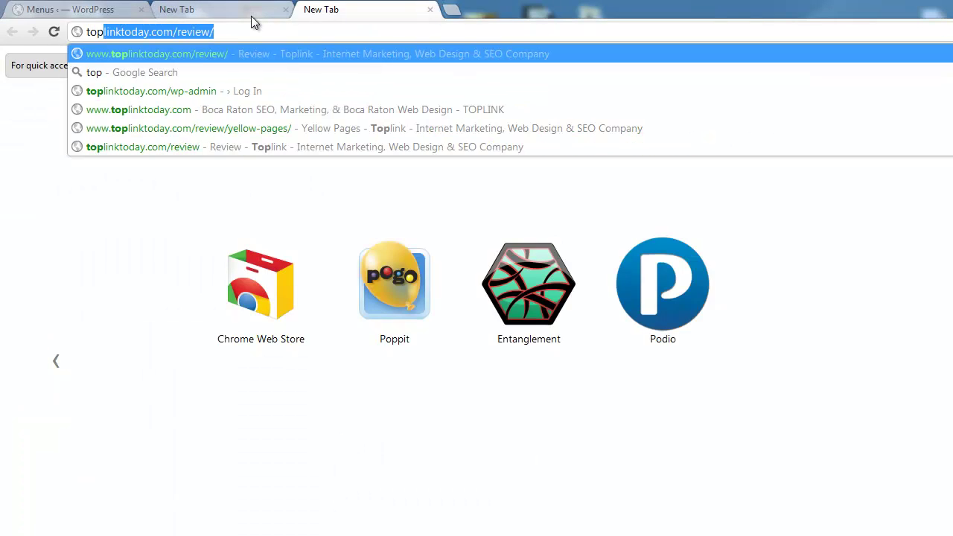
key(BackSpace)
key(BackSpace)
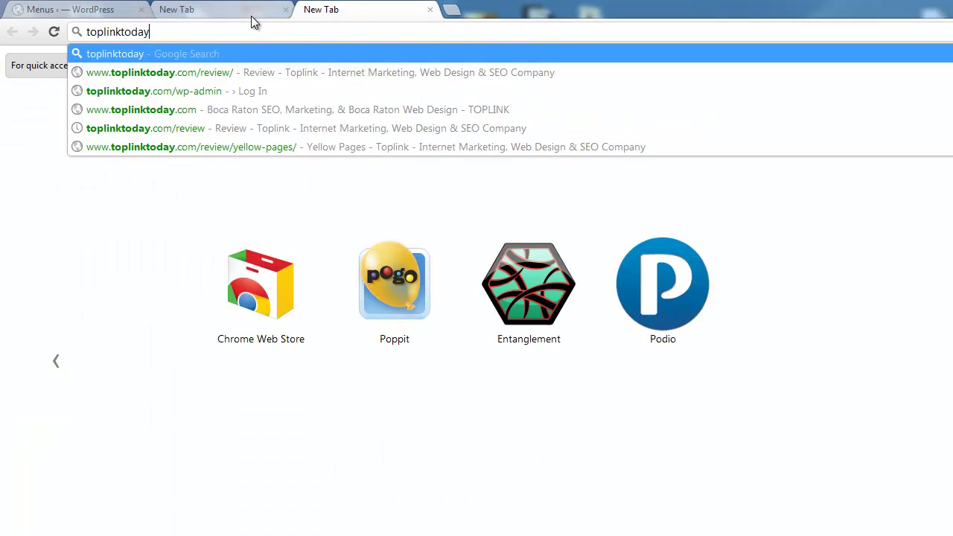
text(.com/review/)
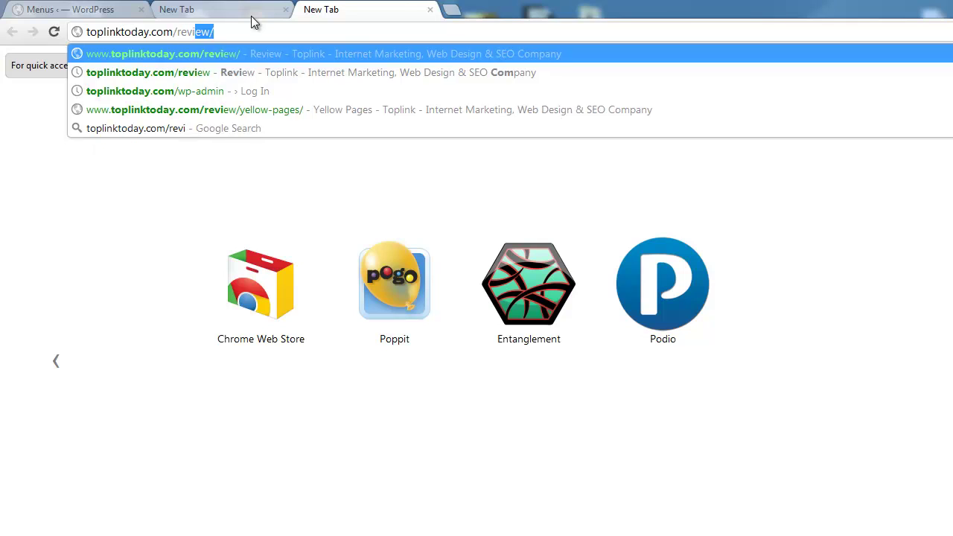
text(yellow-pages/)
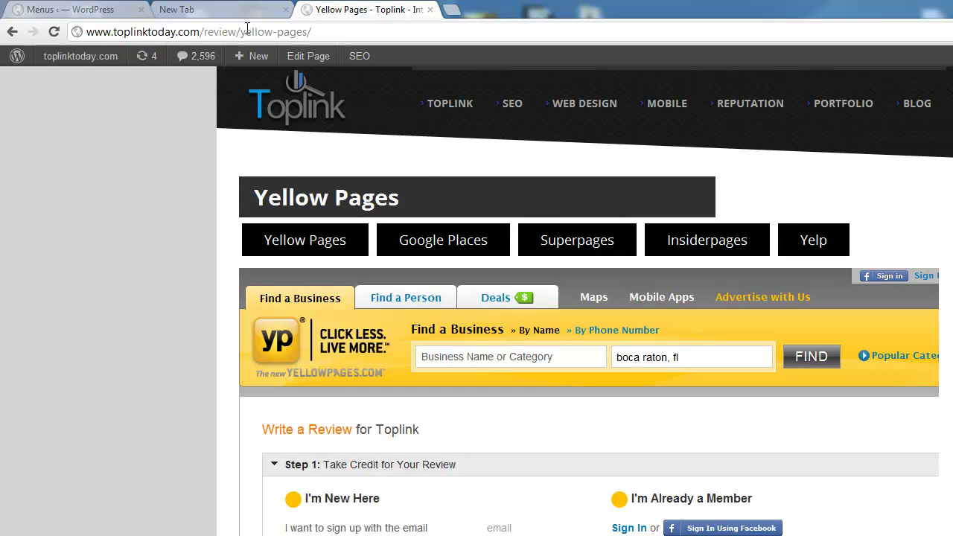
Examine the Yellow Pages review page's address and its embedded review form.
drag(280, 32, 355, 33)
click(357, 33)
scroll(146, 323, down, 2)
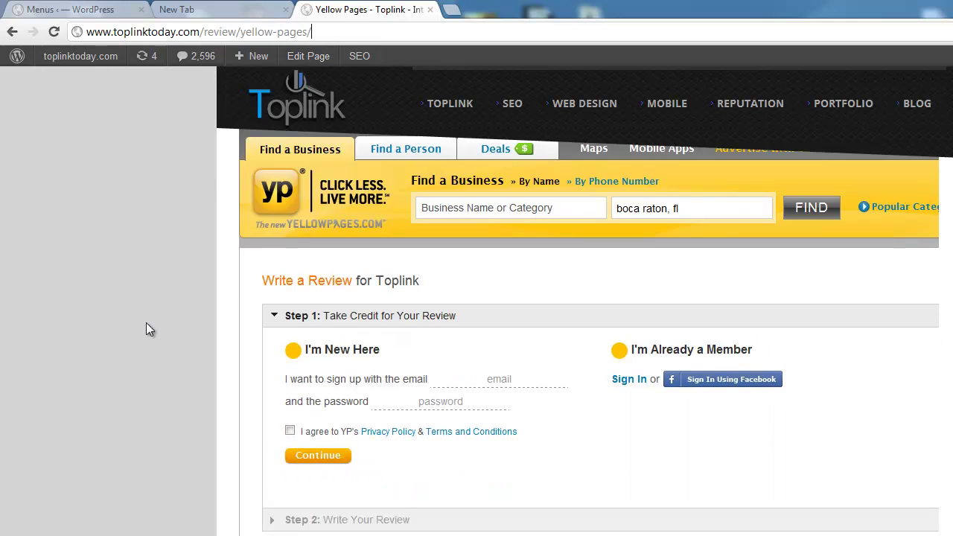
scroll(146, 322, up, 2)
Open the Yellow Pages page for editing and examine the [menu] and [reviewsite] shortcodes in its content.
click(311, 60)
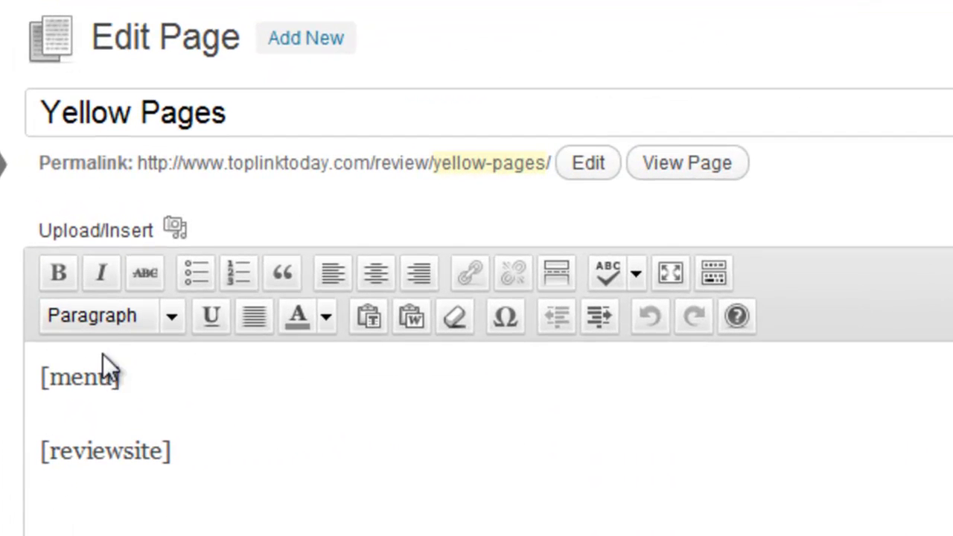
drag(202, 451, 28, 447)
drag(204, 362, 2, 367)
double_click(190, 373)
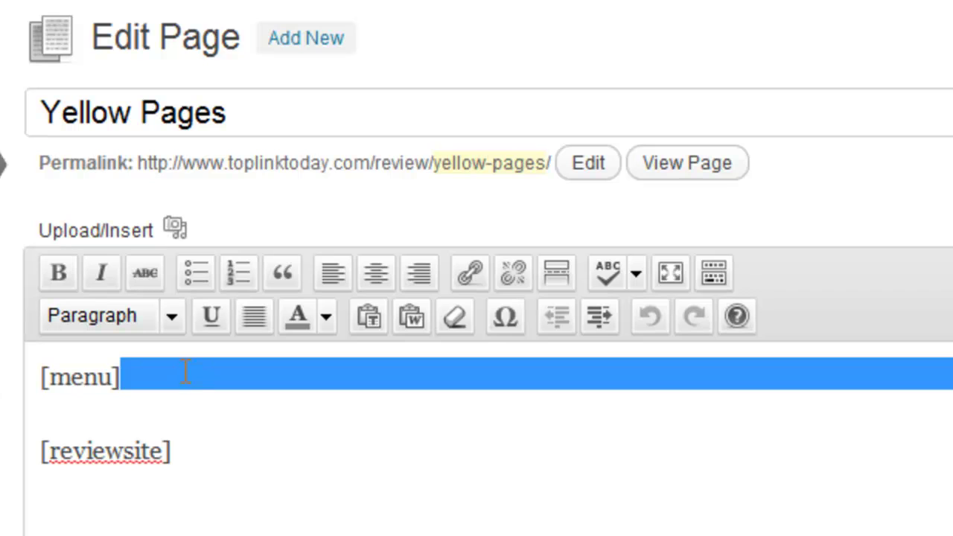
click(188, 373)
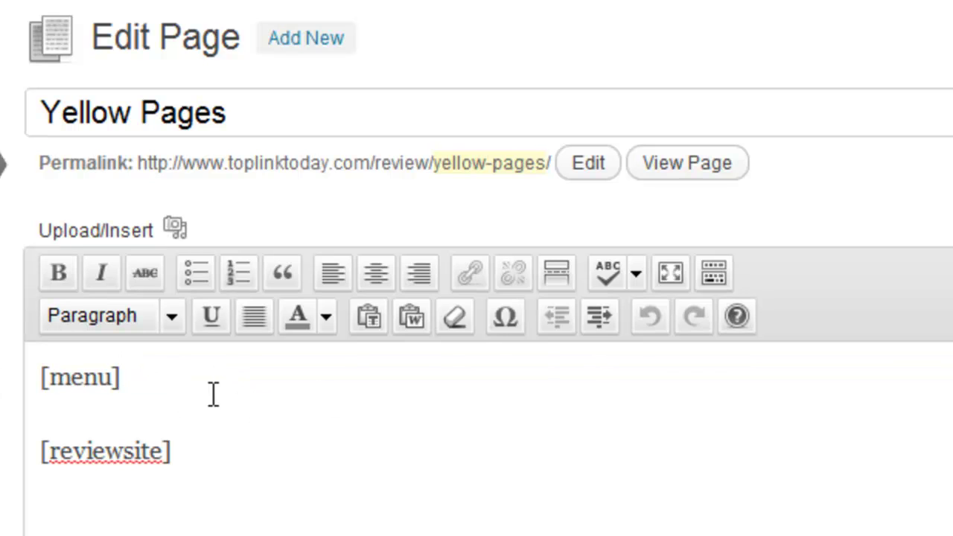
drag(217, 385, 4, 362)
click(266, 398)
drag(160, 368, 44, 373)
click(127, 372)
triple_click(83, 377)
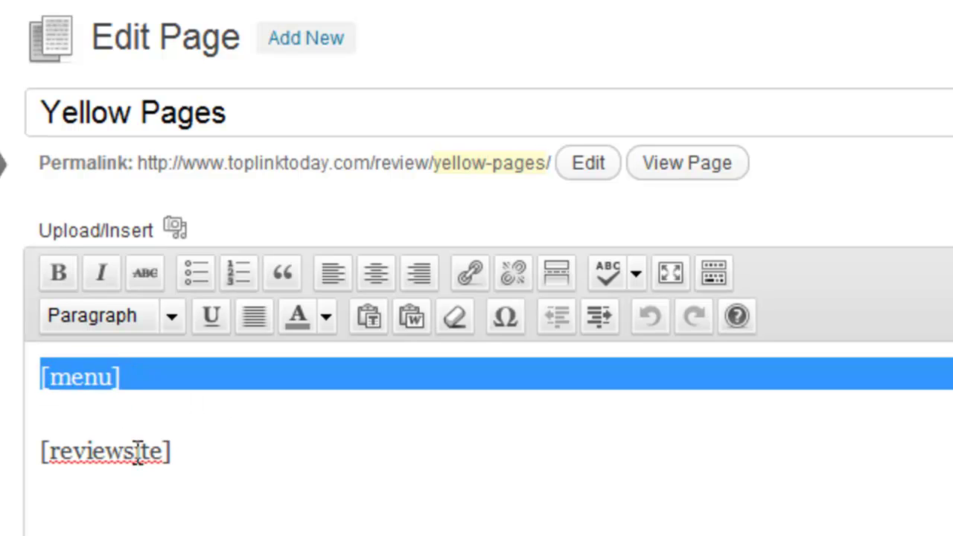
click(203, 458)
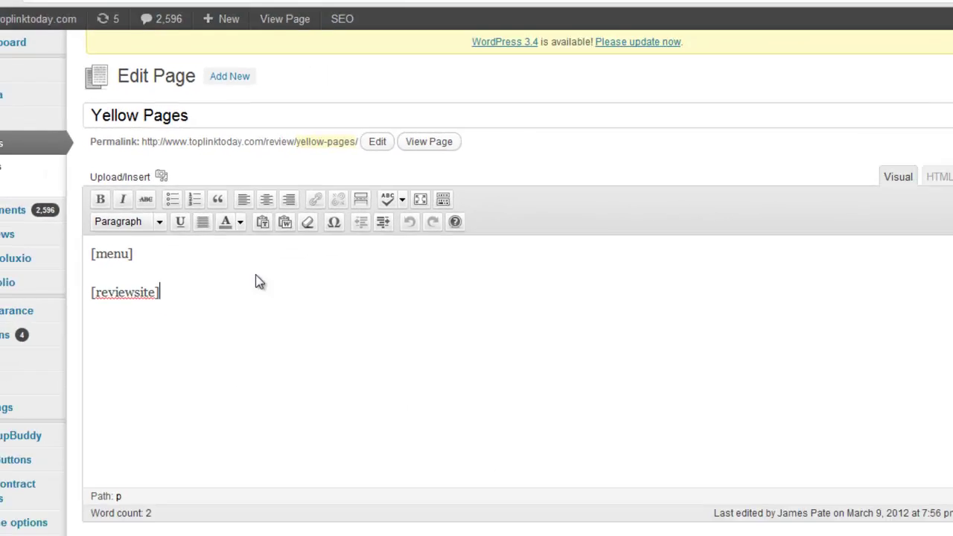
click(188, 6)
click(98, 8)
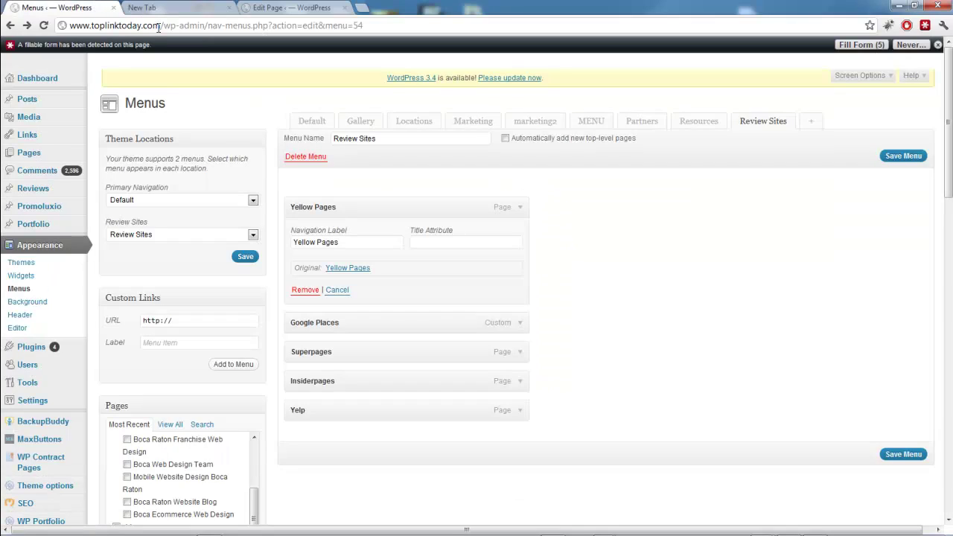
click(159, 26)
drag(163, 25, 303, 25)
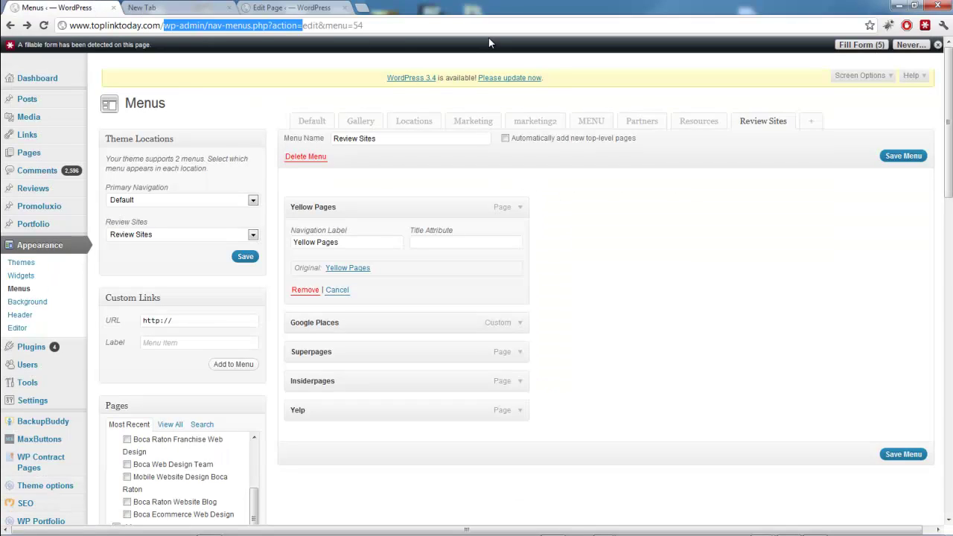
drag(382, 23, 163, 25)
click(164, 25)
text(rev)
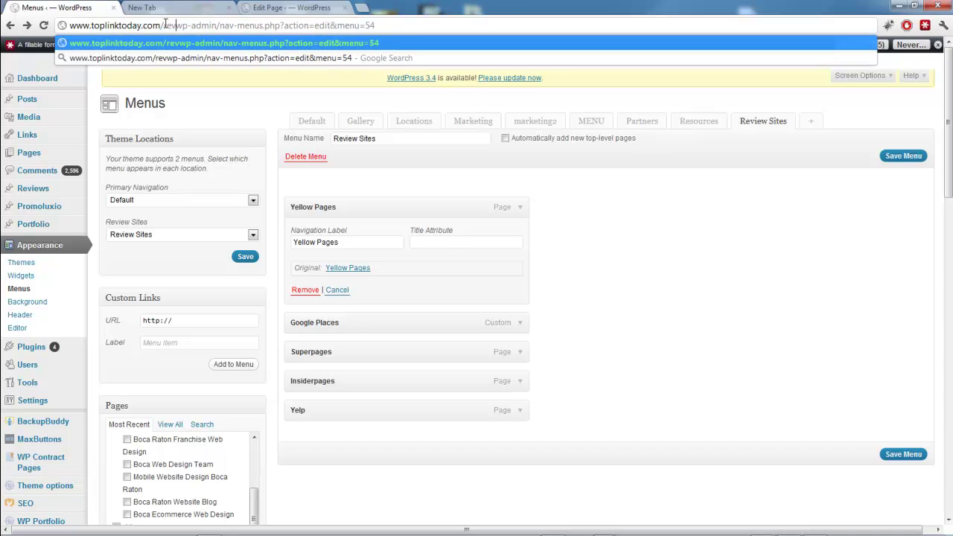
drag(378, 25, 164, 22)
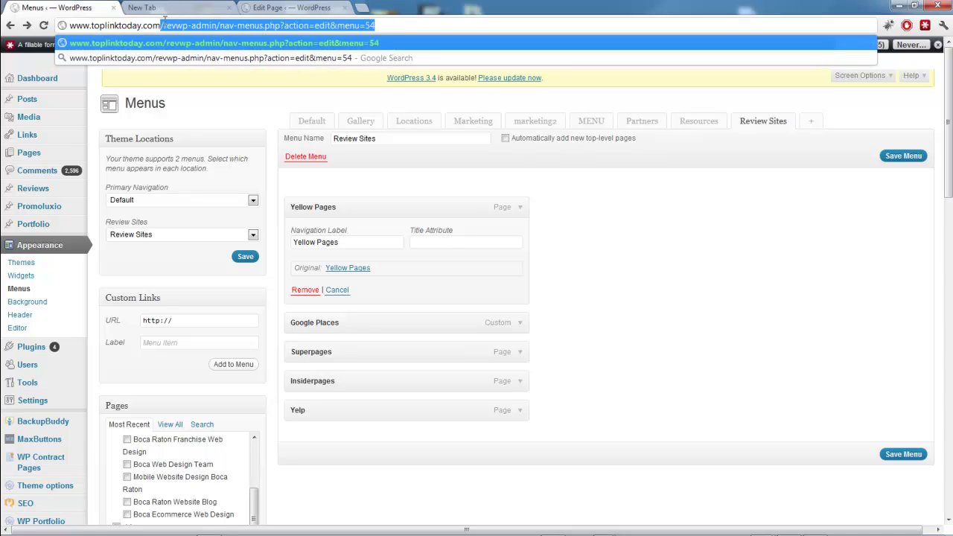
click(290, 7)
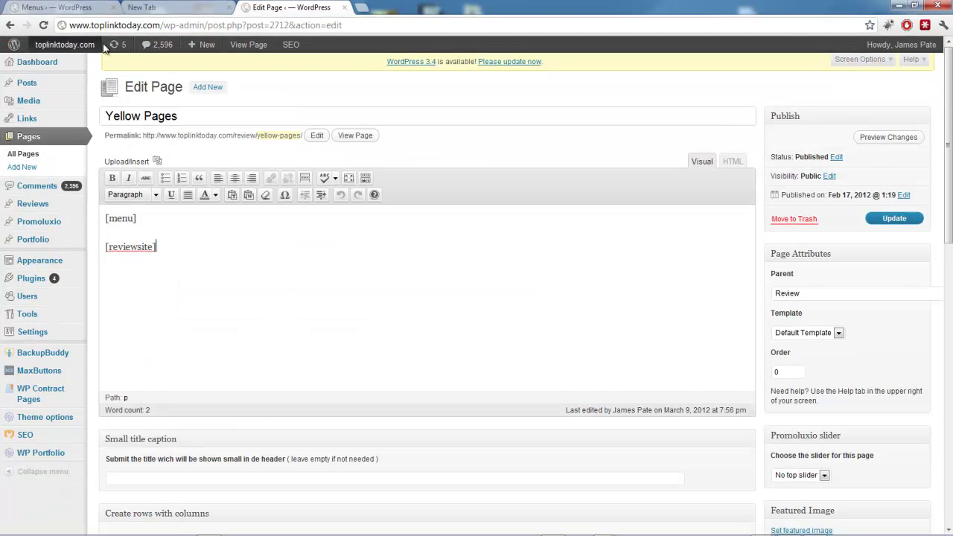
View the published Yellow Pages page and compare it with the [reviewsite] shortcode in the page editor.
click(355, 136)
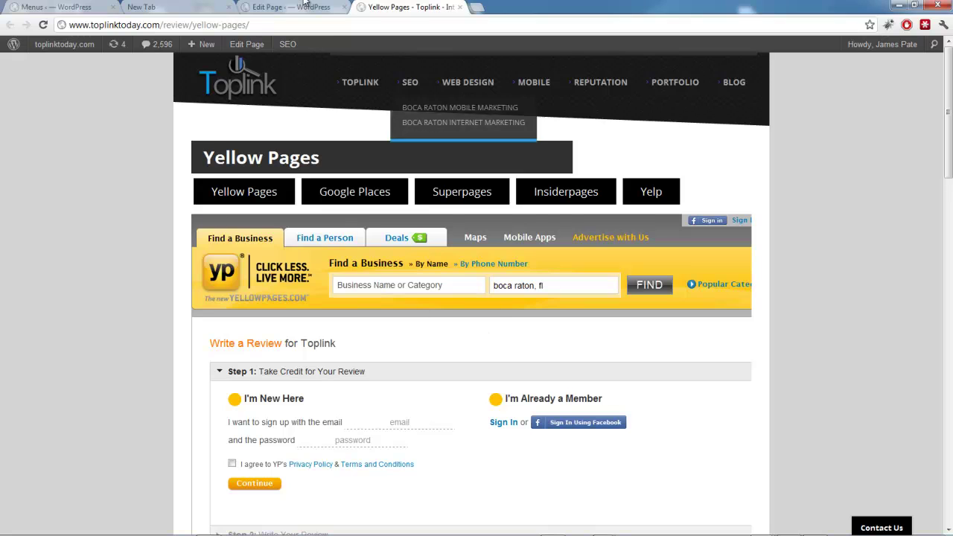
click(274, 6)
drag(172, 251, 107, 250)
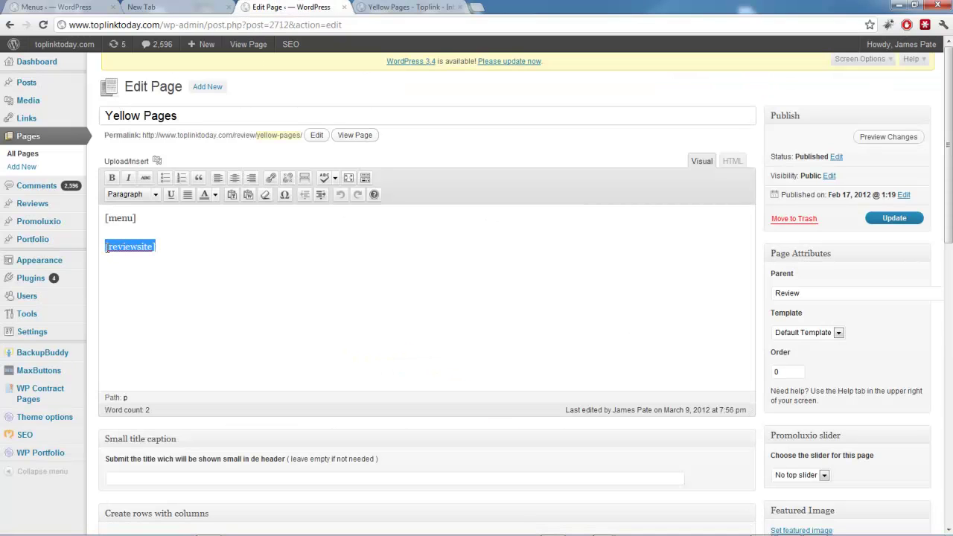
click(215, 255)
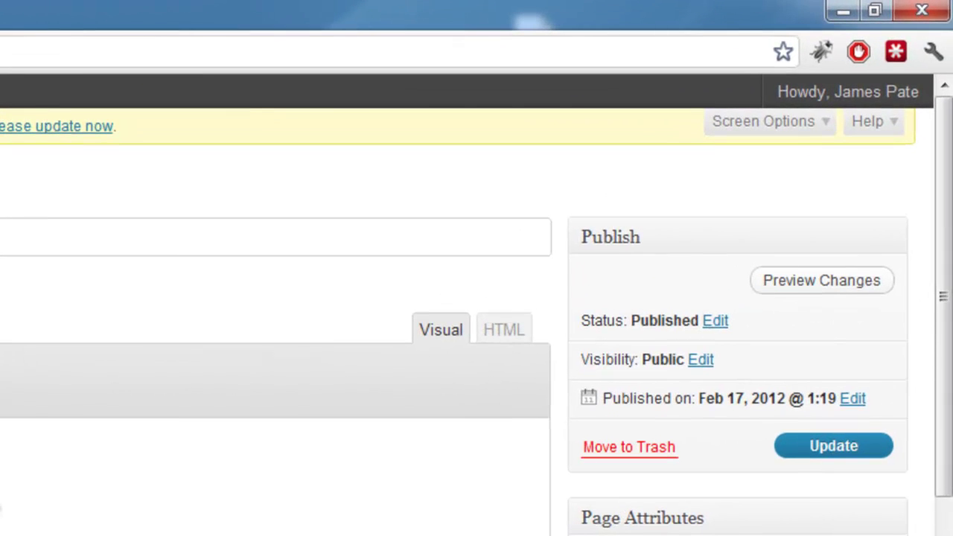
Check that Custom Fields is enabled in the screen options and locate the page's Custom Fields section.
click(809, 125)
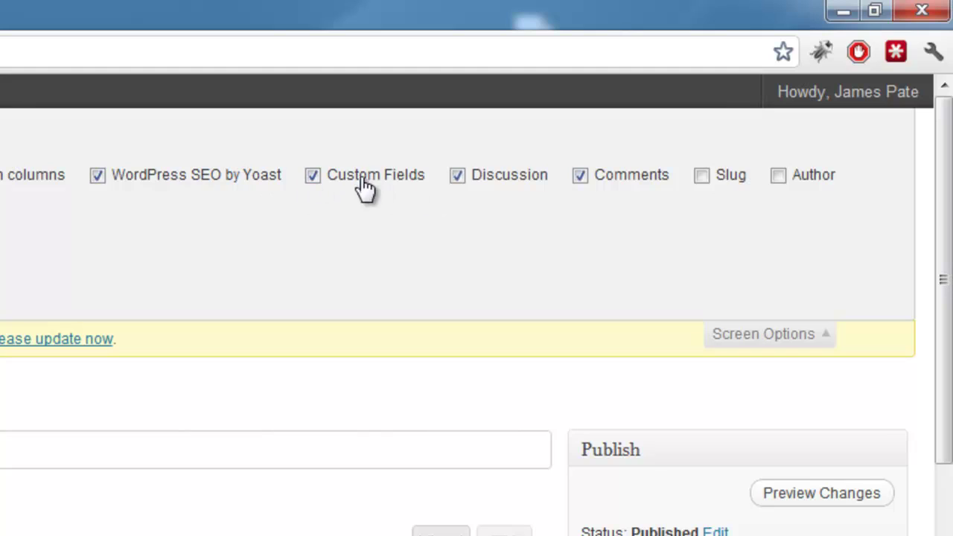
scroll(492, 306, down, 10)
scroll(539, 335, down, 4)
scroll(541, 340, up, 4)
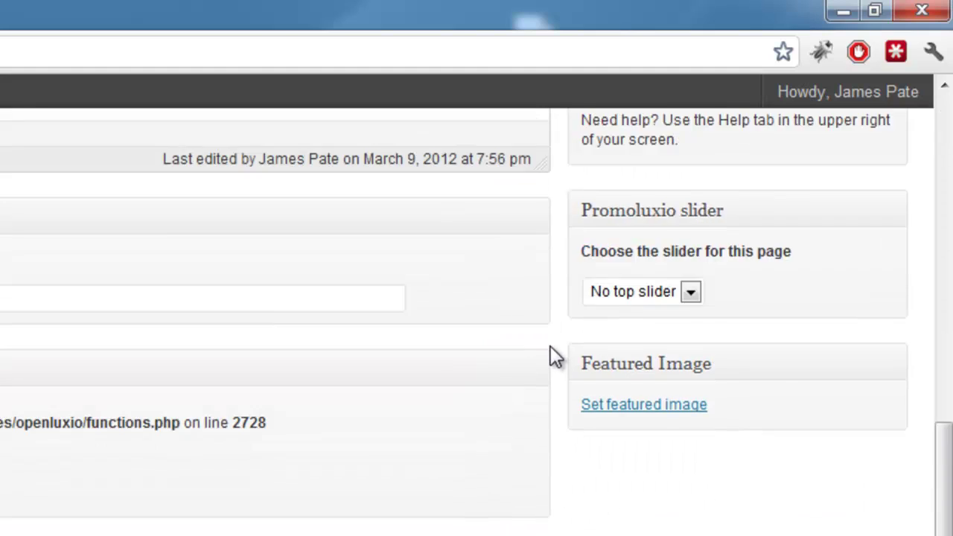
scroll(551, 346, down, 5)
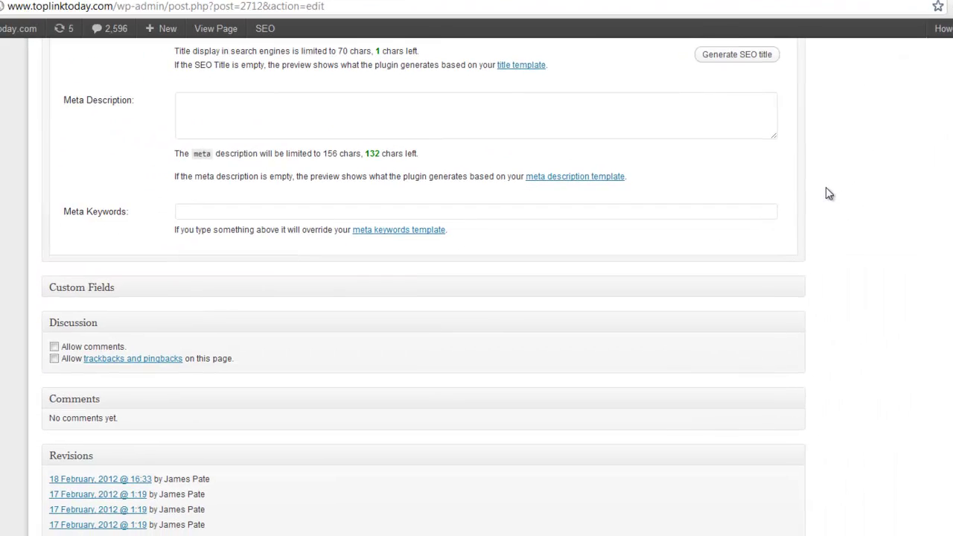
Expand the Yellow Pages page's Custom Fields section and examine the name and value of its url field.
scroll(826, 193, up, 7)
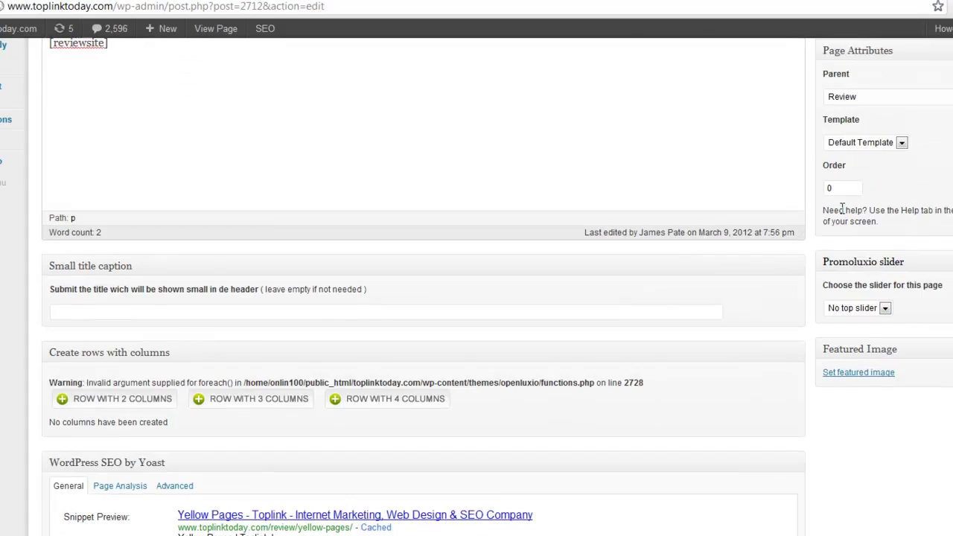
scroll(841, 223, up, 3)
scroll(840, 221, down, 10)
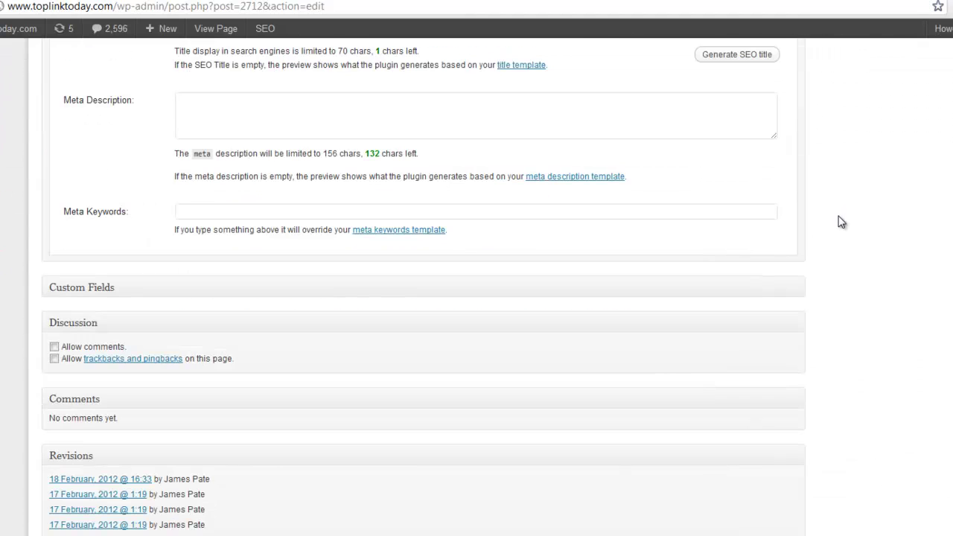
click(796, 289)
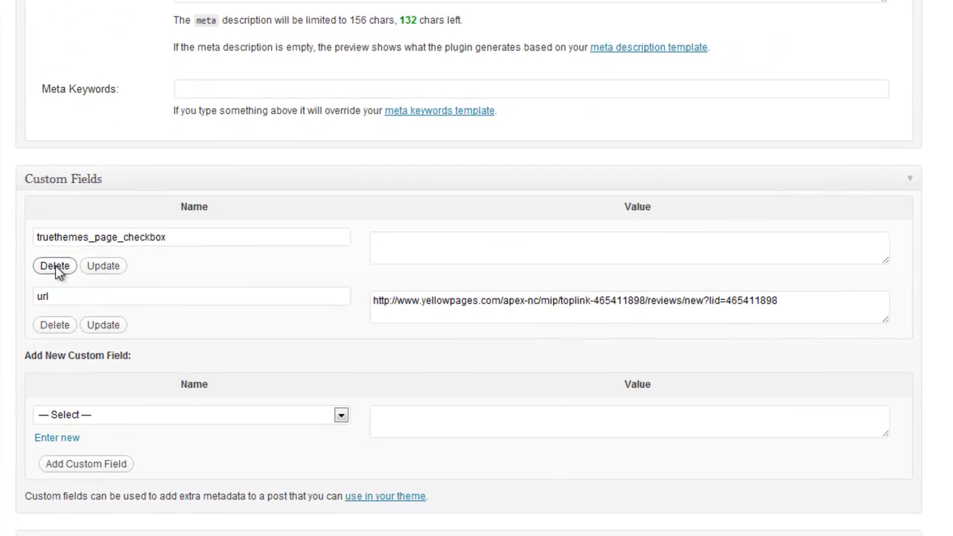
drag(81, 385, 46, 386)
click(57, 291)
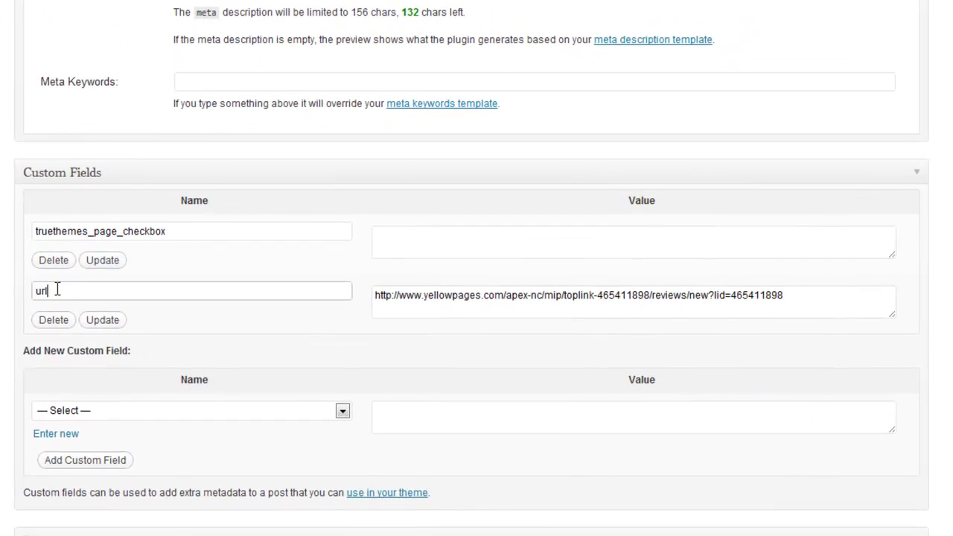
drag(68, 290, 27, 290)
drag(624, 199, 679, 201)
click(791, 343)
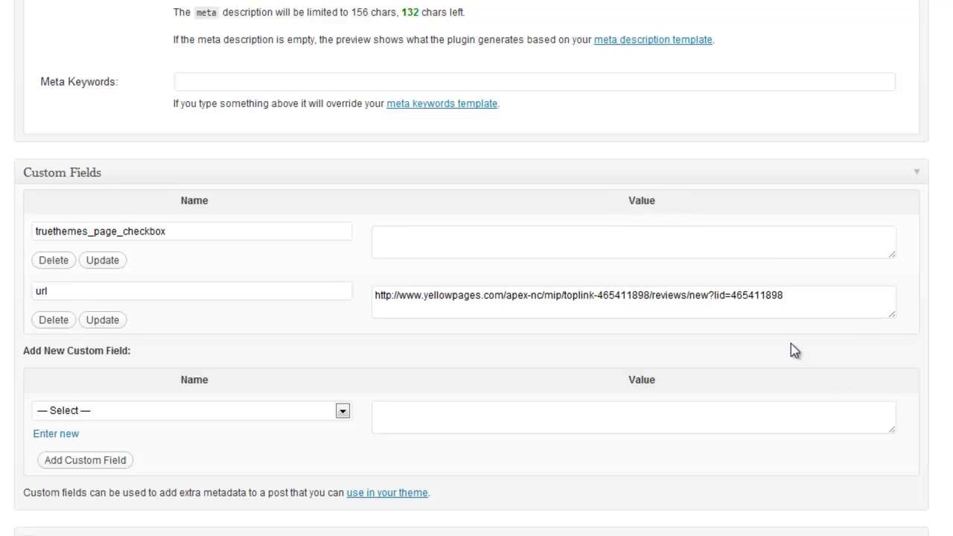
Copy the url custom field's value and load that address in a new browser tab.
drag(813, 297, 362, 285)
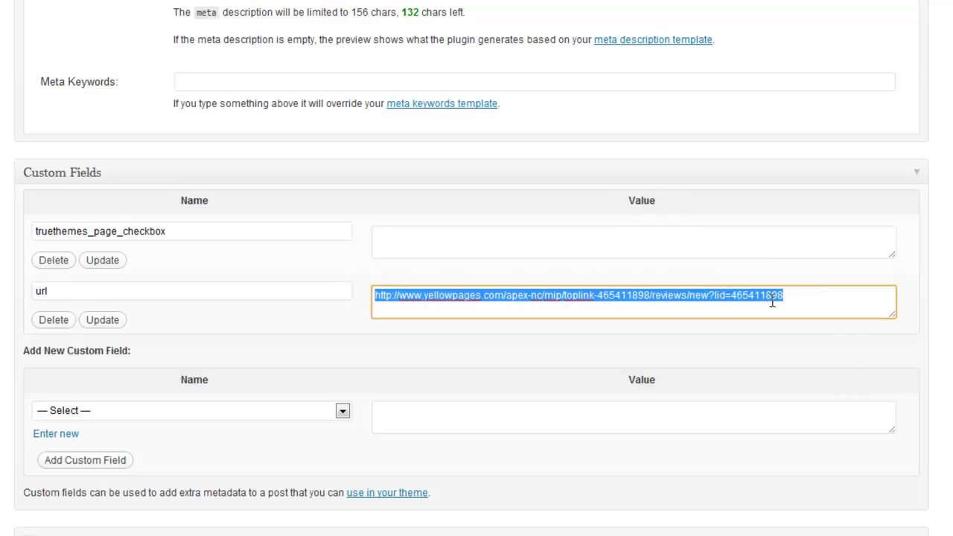
drag(799, 295, 365, 285)
key(ctrl+c)
key(ctrl+t)
key(ctrl+v)
key(Return)
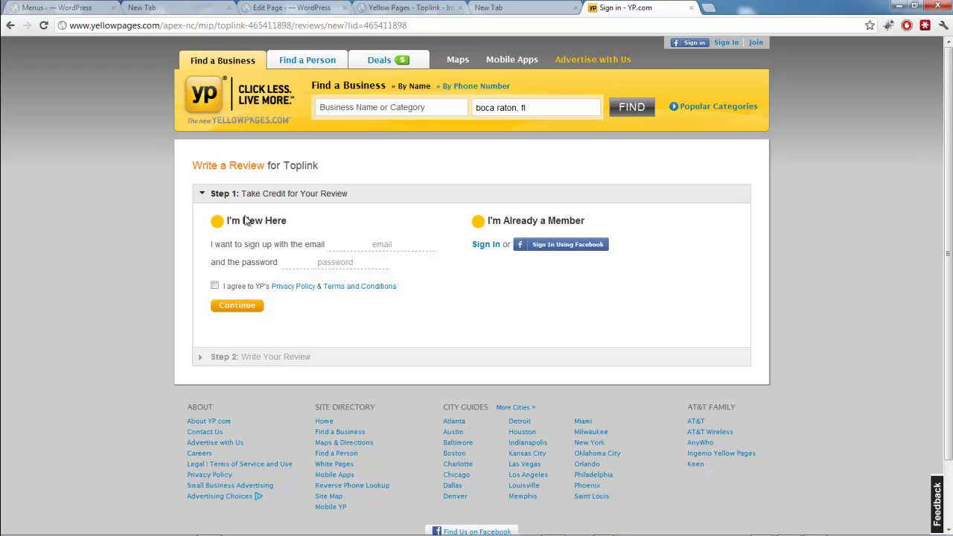
Examine the address of the Yellow Pages review form for Toplink, checking it against the WordPress Menus page's address.
double_click(450, 24)
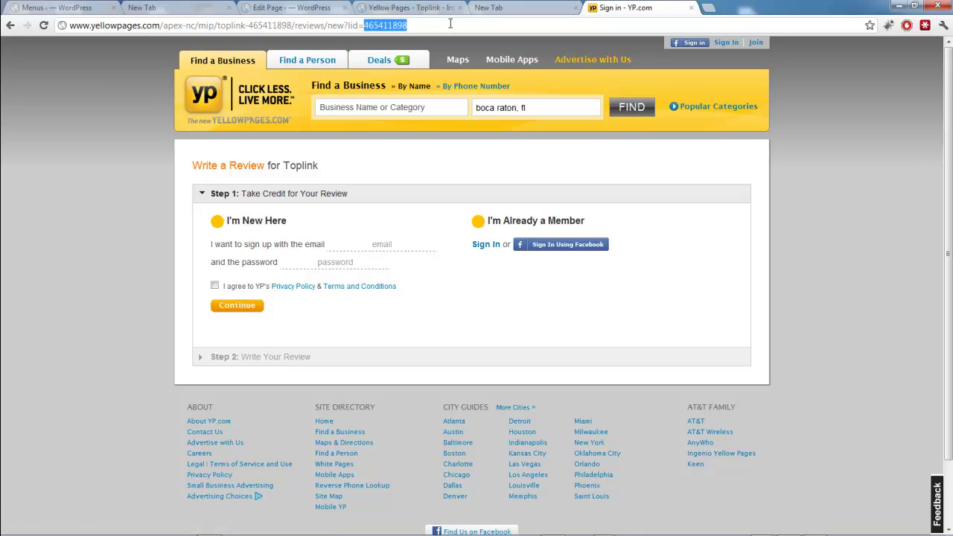
click(450, 23)
drag(377, 24, 95, 21)
click(78, 10)
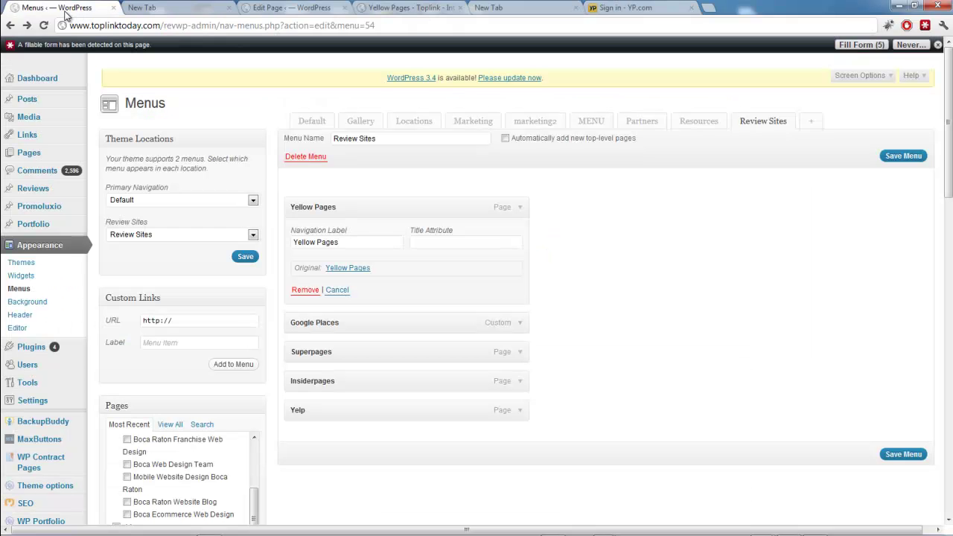
drag(164, 25, 204, 32)
click(645, 8)
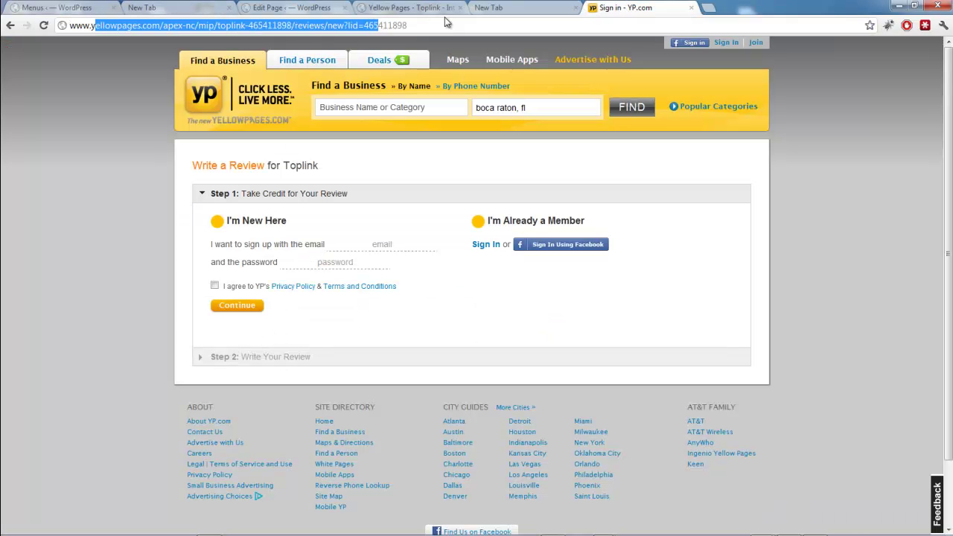
click(426, 25)
double_click(410, 26)
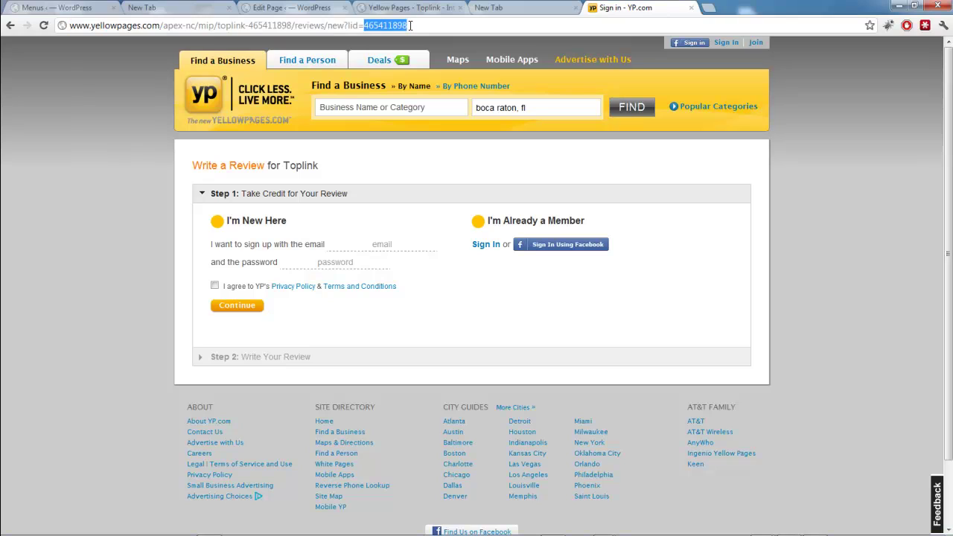
drag(369, 26, 365, 25)
drag(163, 25, 97, 25)
triple_click(98, 24)
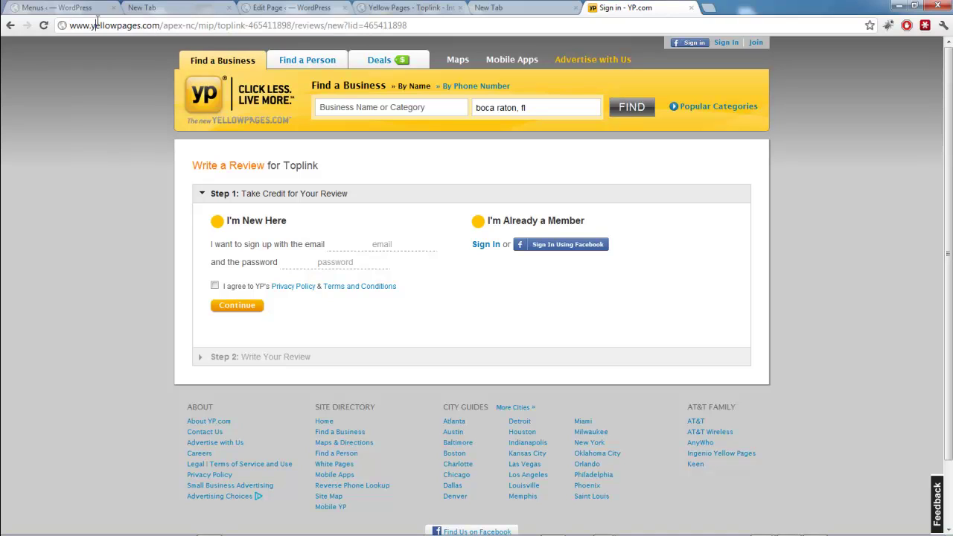
Return to the Yellow Pages page editor and review its url custom field and content shortcodes.
click(526, 7)
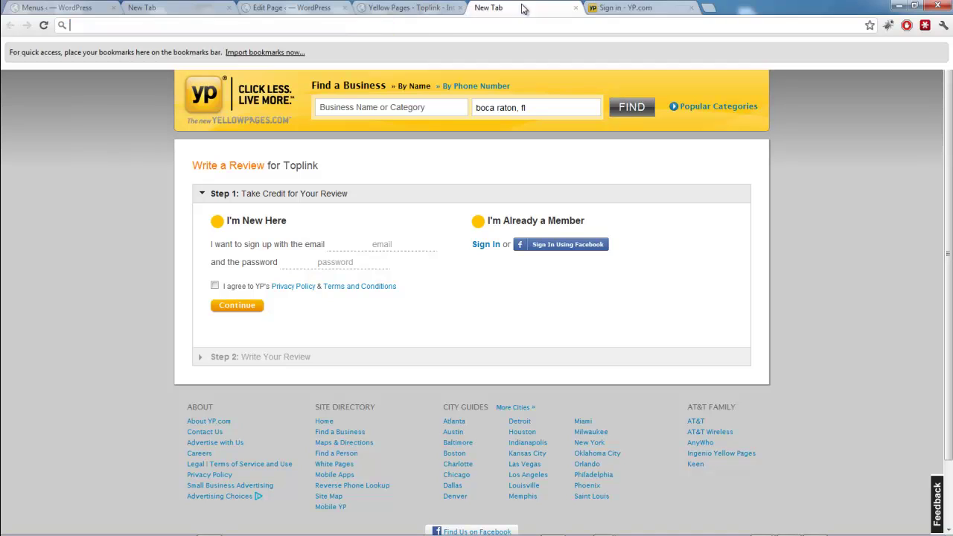
click(410, 8)
click(307, 10)
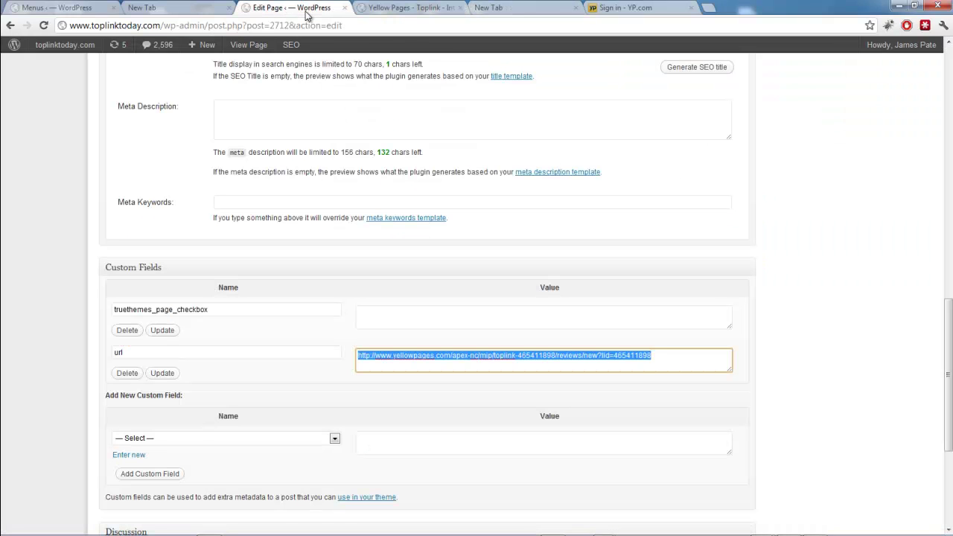
click(405, 355)
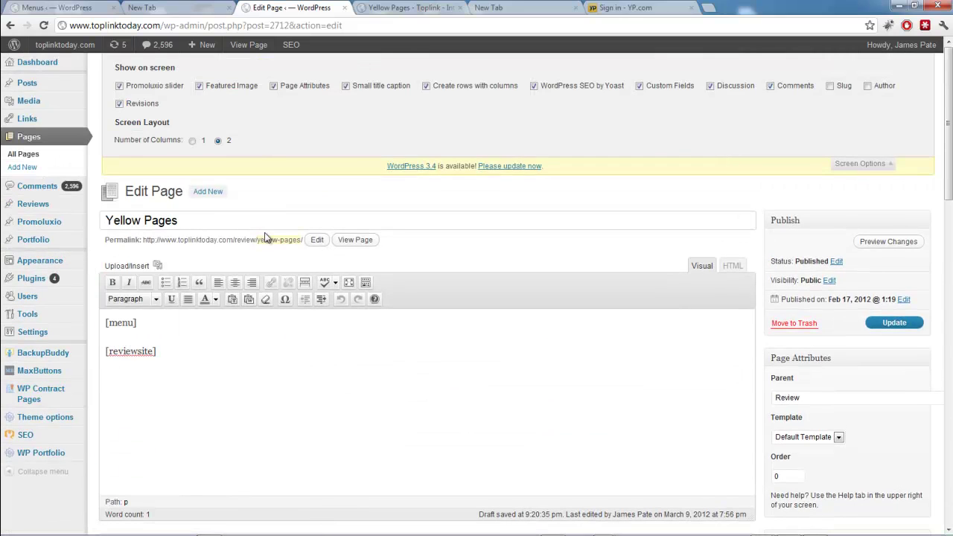
Go from the Menus page to the site's /review page and open that page for editing.
click(88, 8)
click(709, 252)
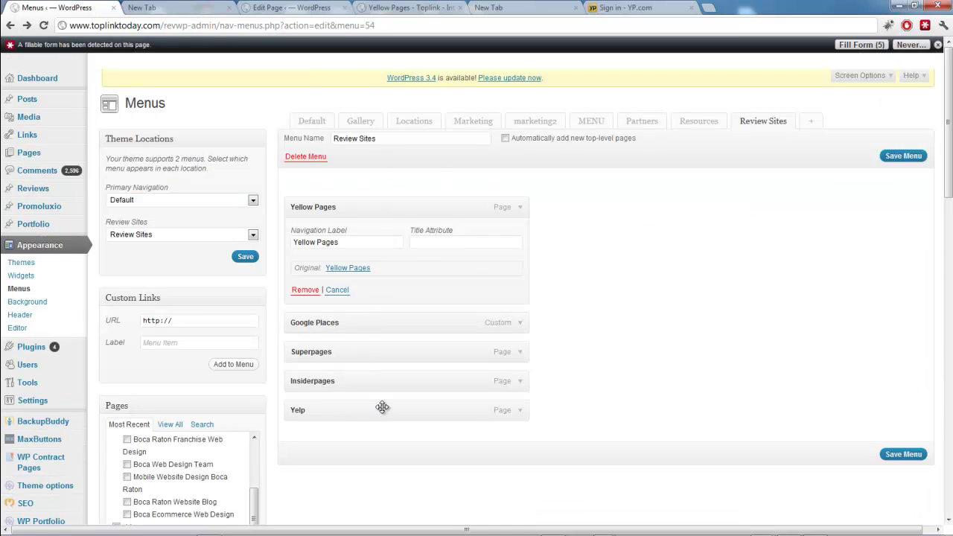
mouse_move(43, 190)
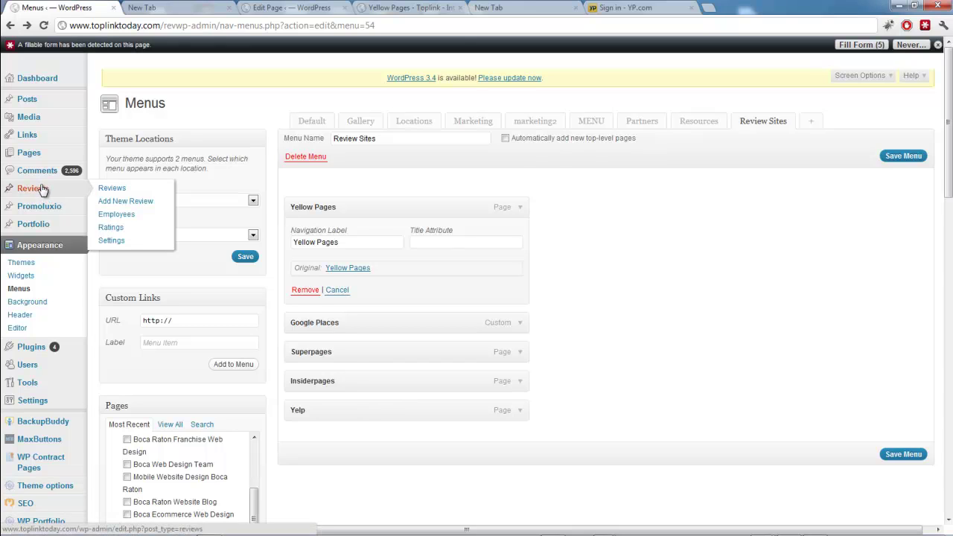
drag(164, 25, 438, 31)
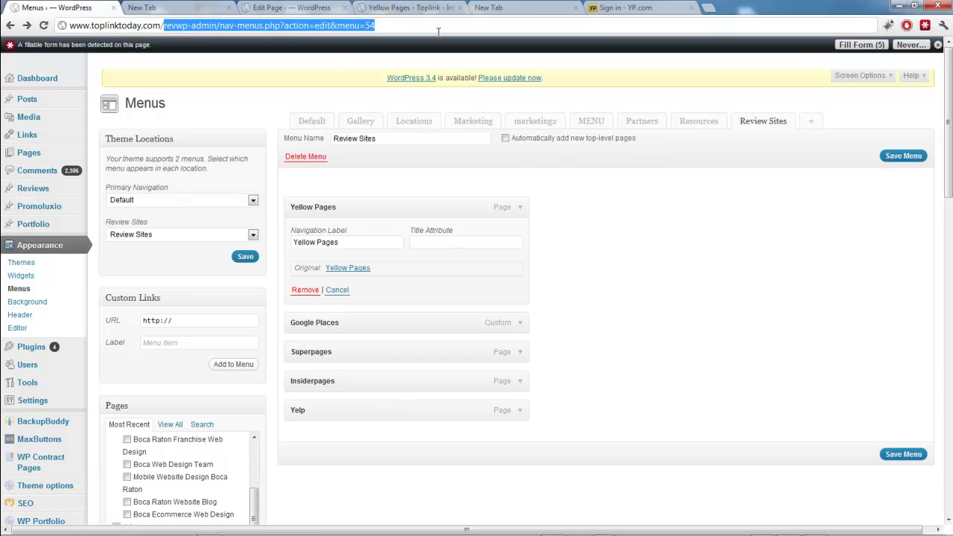
text(review)
key(Return)
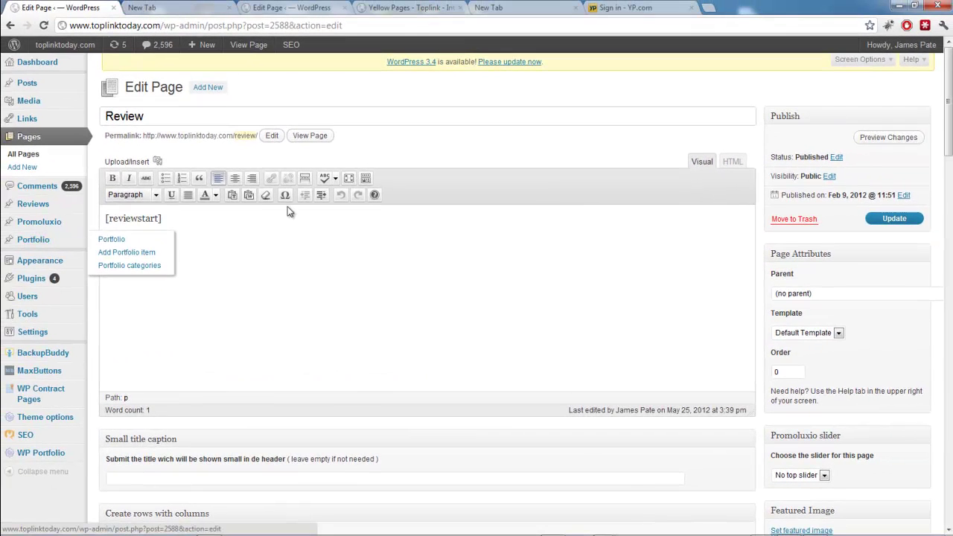
Examine the [reviewstart] shortcode in the Review page's content.
drag(170, 221, 108, 219)
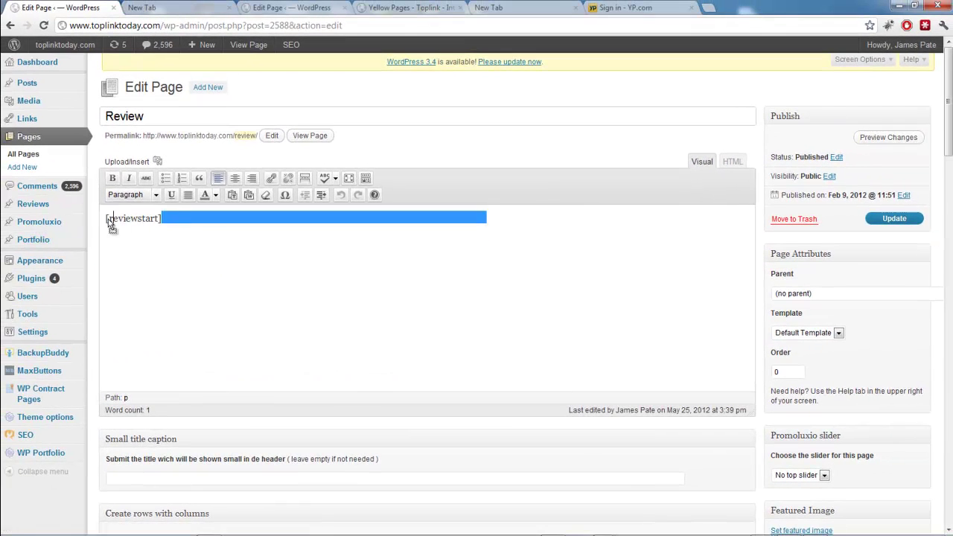
click(170, 220)
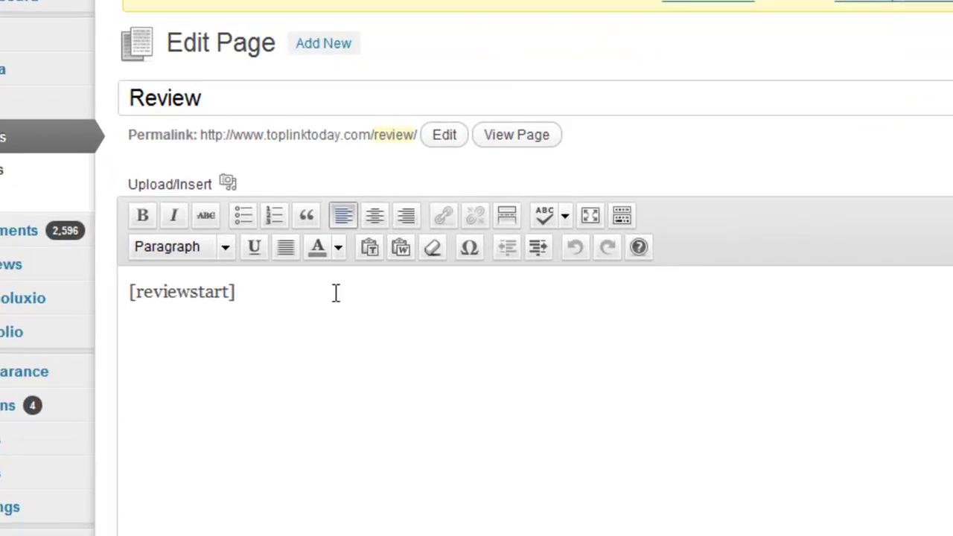
scroll(612, 369, down, 3)
scroll(612, 370, up, 5)
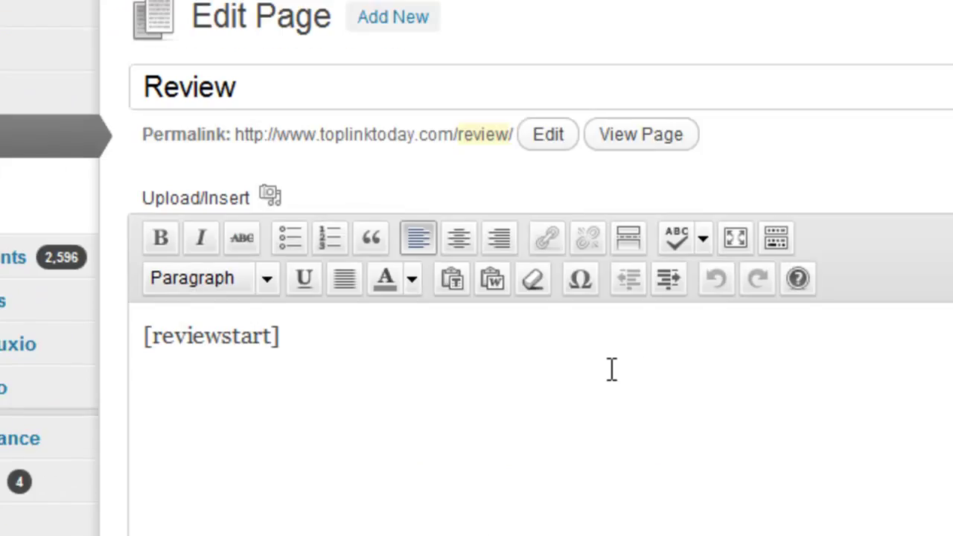
mouse_move(37, 393)
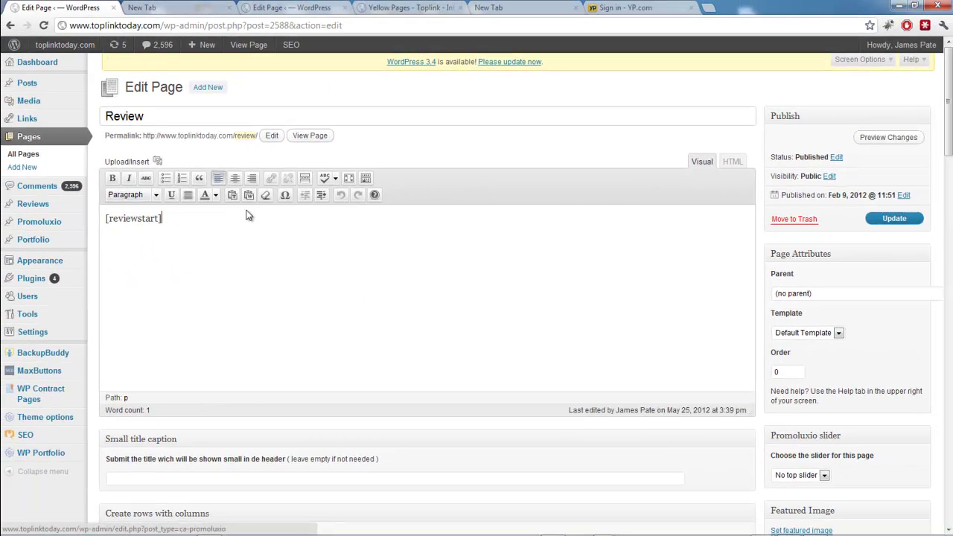
mouse_move(31, 211)
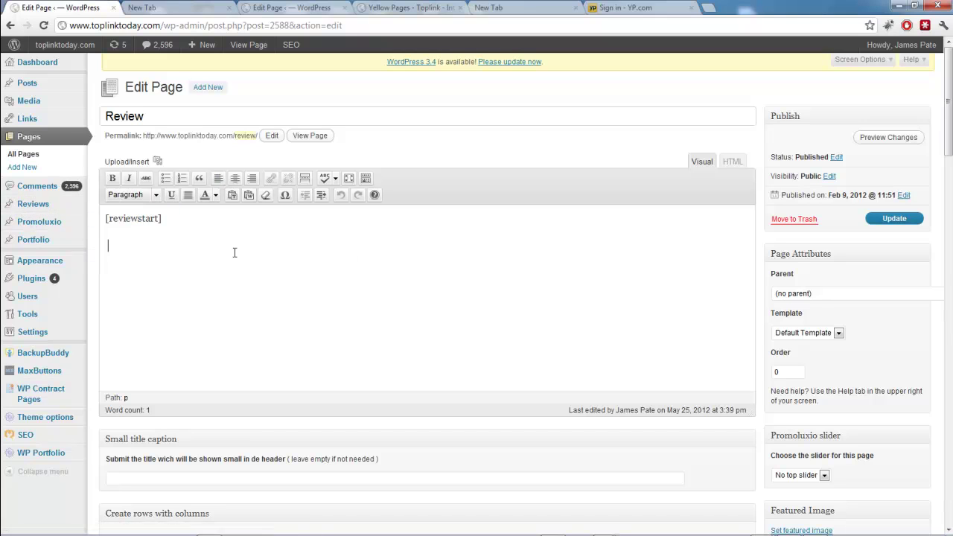
mouse_move(41, 245)
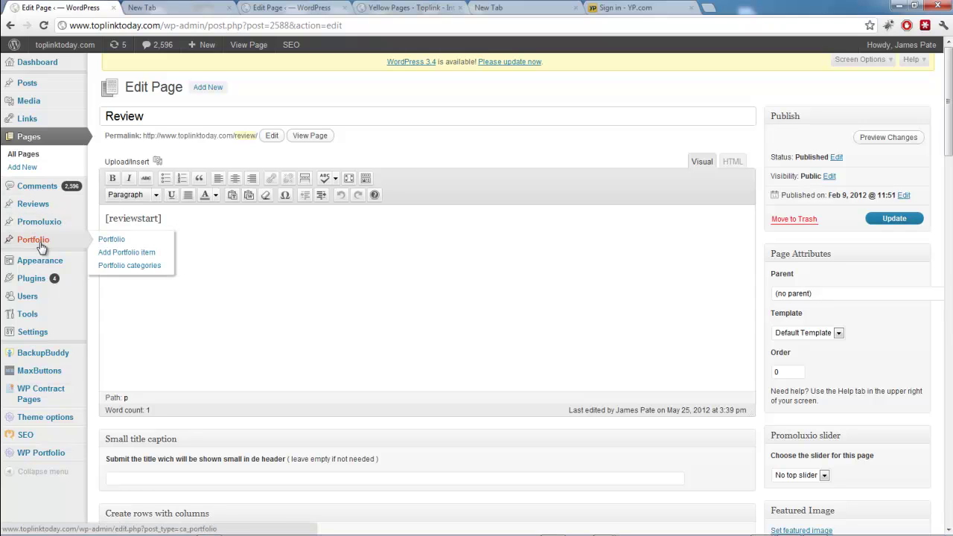
Open the Employees list under Reviews, select the first two employees and check the available bulk actions.
click(23, 209)
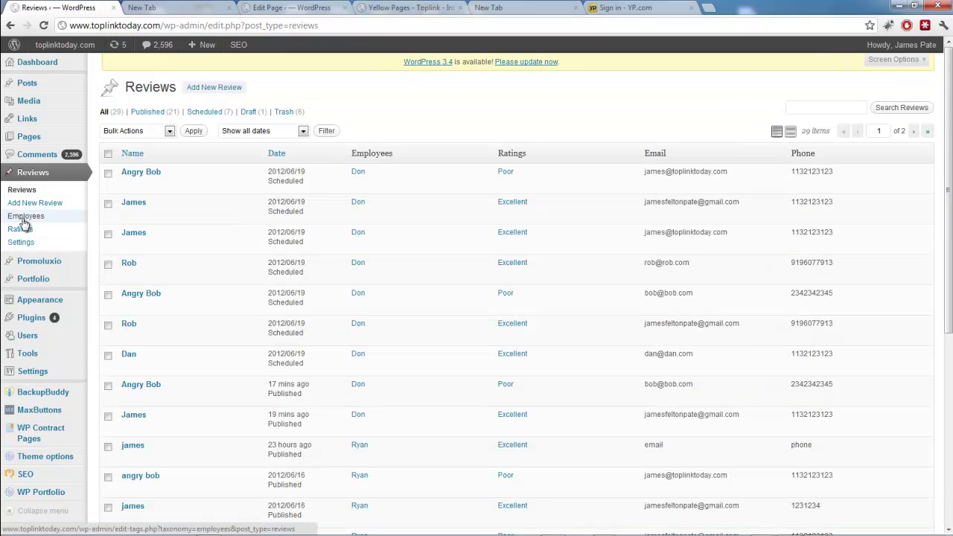
click(25, 216)
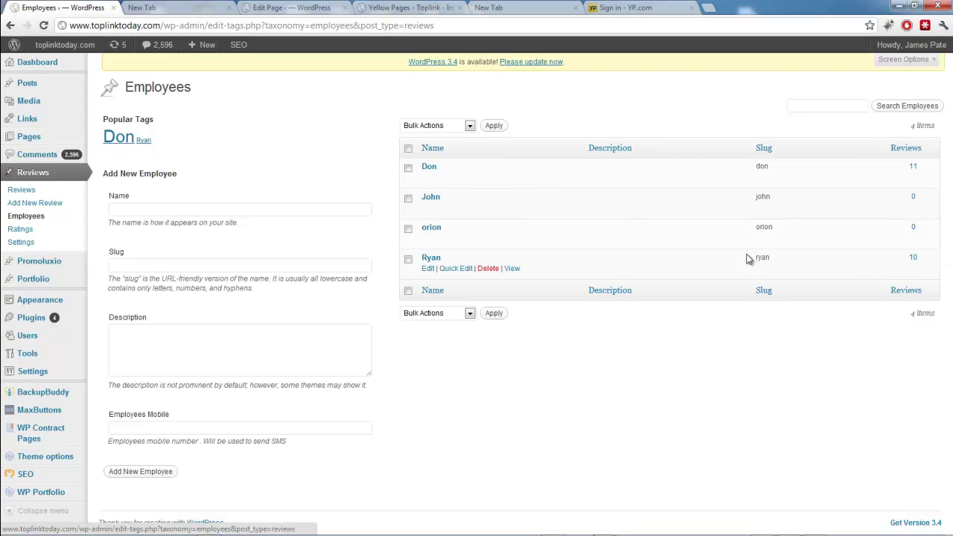
click(408, 168)
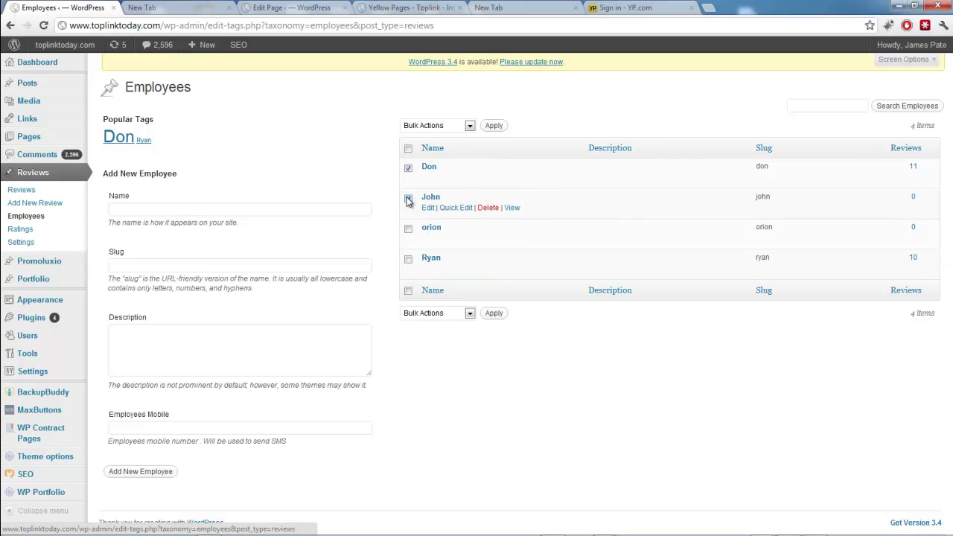
click(469, 126)
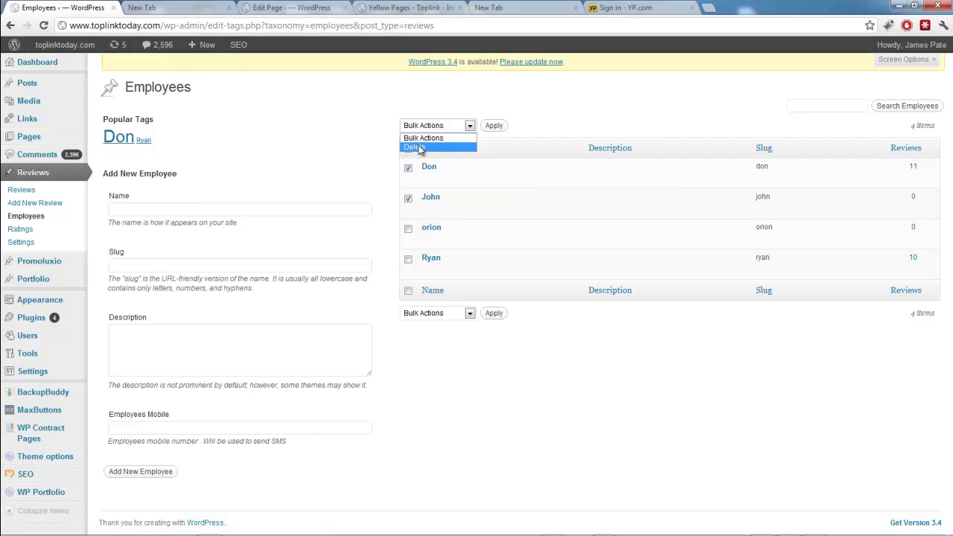
click(284, 149)
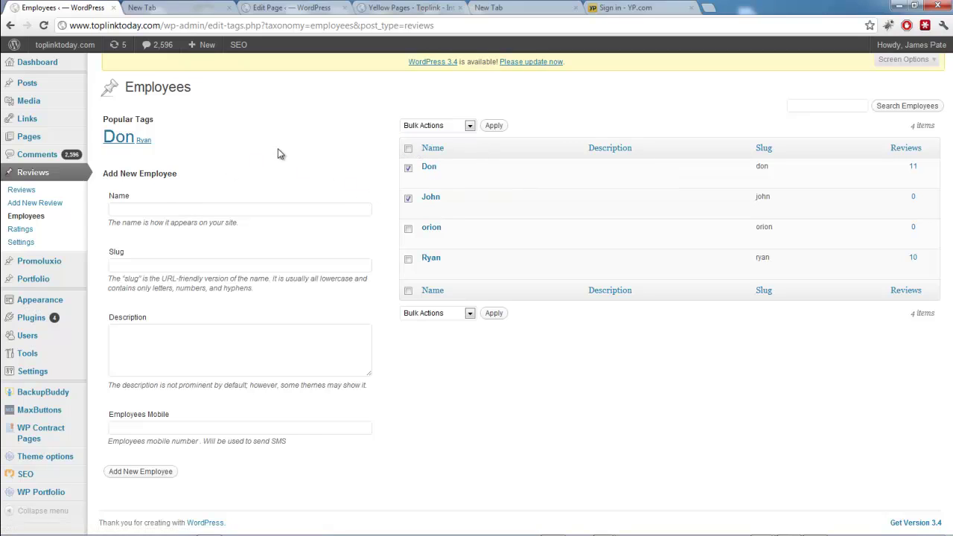
Open the Reviews settings and examine the Twilio account, caller ID, recipient number, prepended text and review response text fields.
click(19, 244)
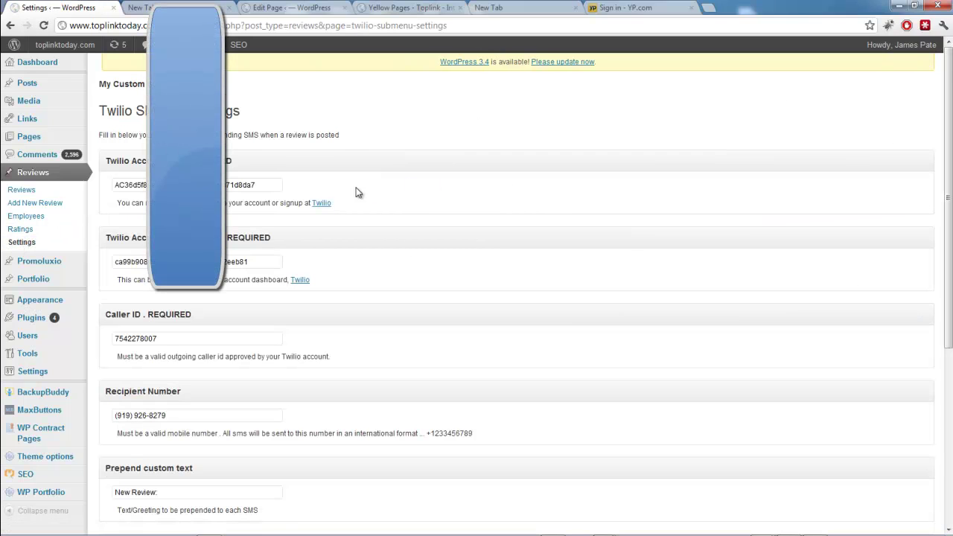
scroll(356, 190, down, 3)
middle_click(357, 187)
click(257, 183)
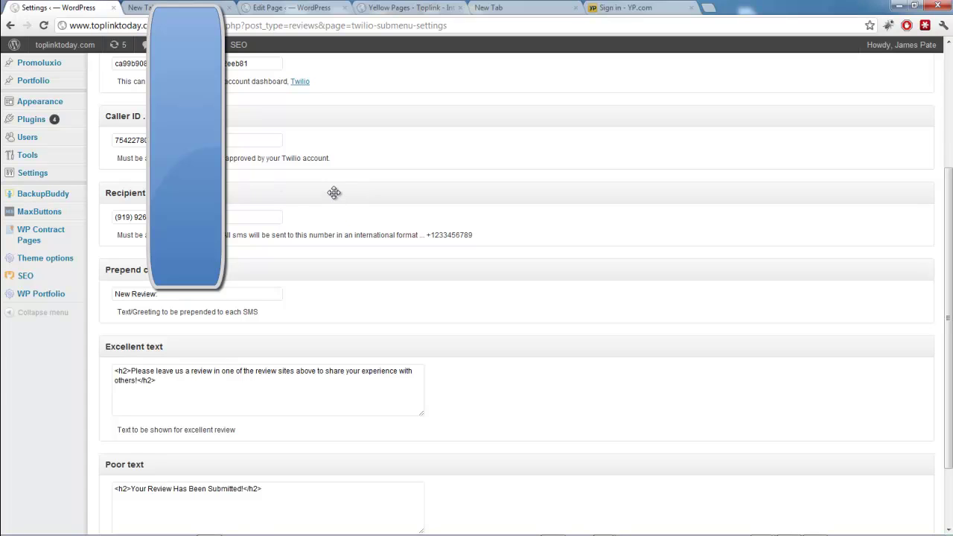
scroll(335, 193, up, 4)
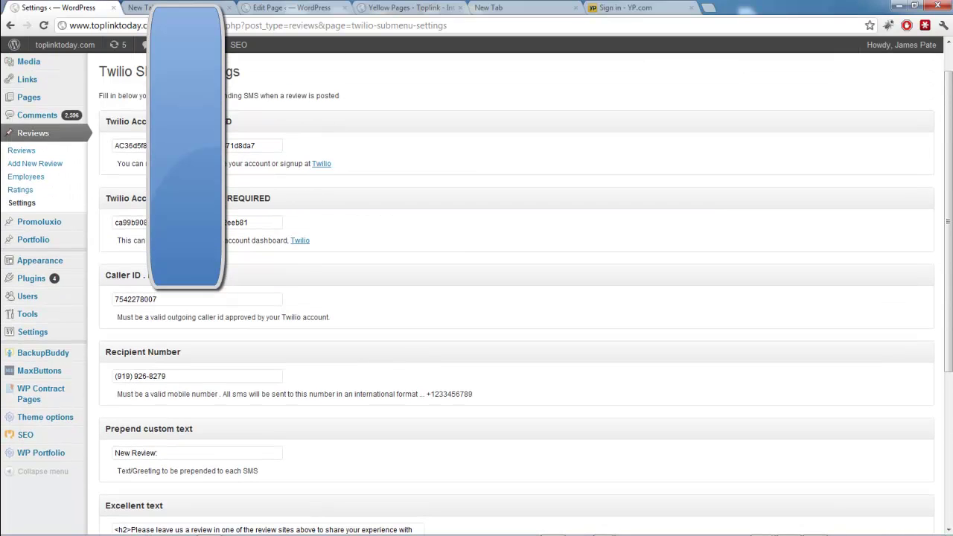
scroll(291, 201, down, 2)
scroll(291, 201, up, 1)
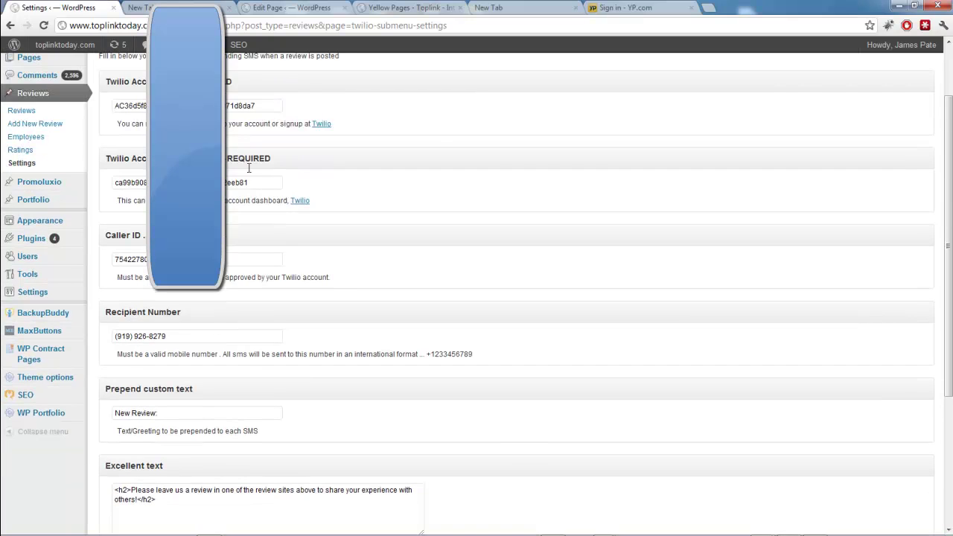
scroll(427, 158, down, 1)
scroll(335, 156, down, 1)
scroll(333, 158, up, 2)
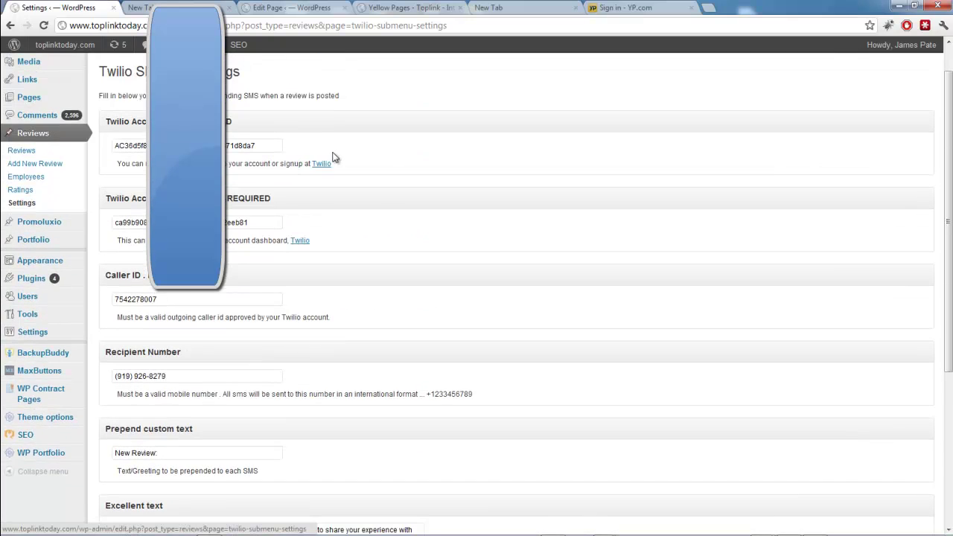
Examine the caller ID and recipient number fields in the Twilio SMS settings.
scroll(377, 193, down, 3)
scroll(328, 193, up, 1)
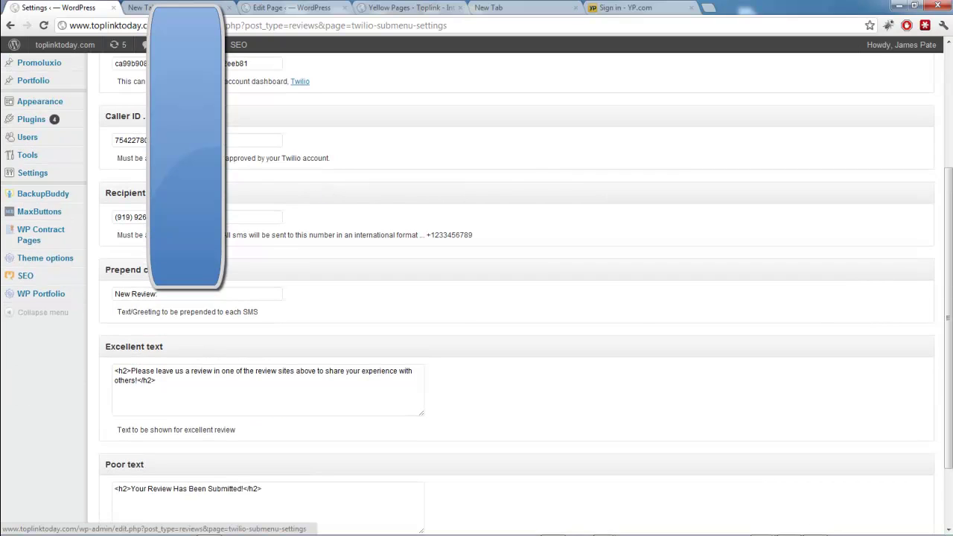
mouse_move(163, 140)
mouse_down()
mouse_move(132, 140)
mouse_move(168, 140)
mouse_up()
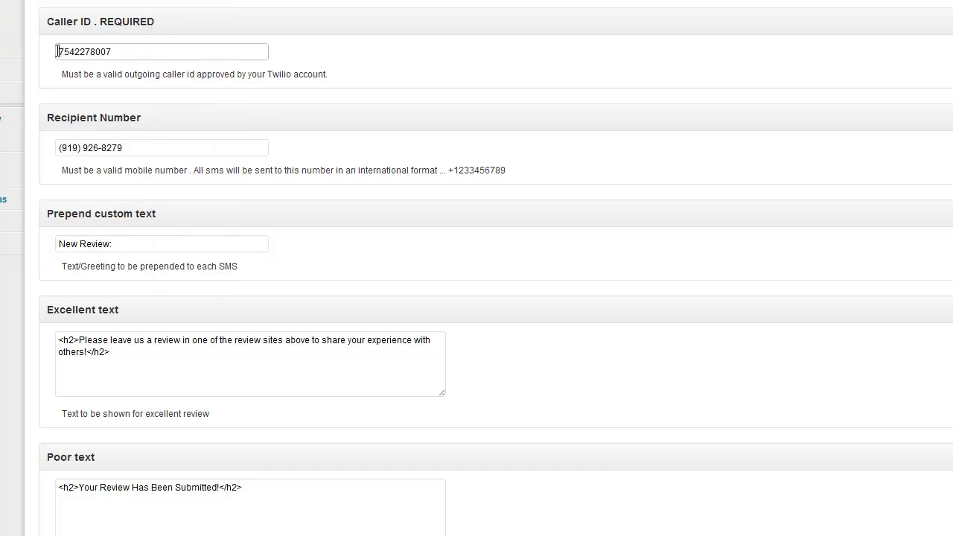
drag(57, 51, 125, 51)
click(125, 51)
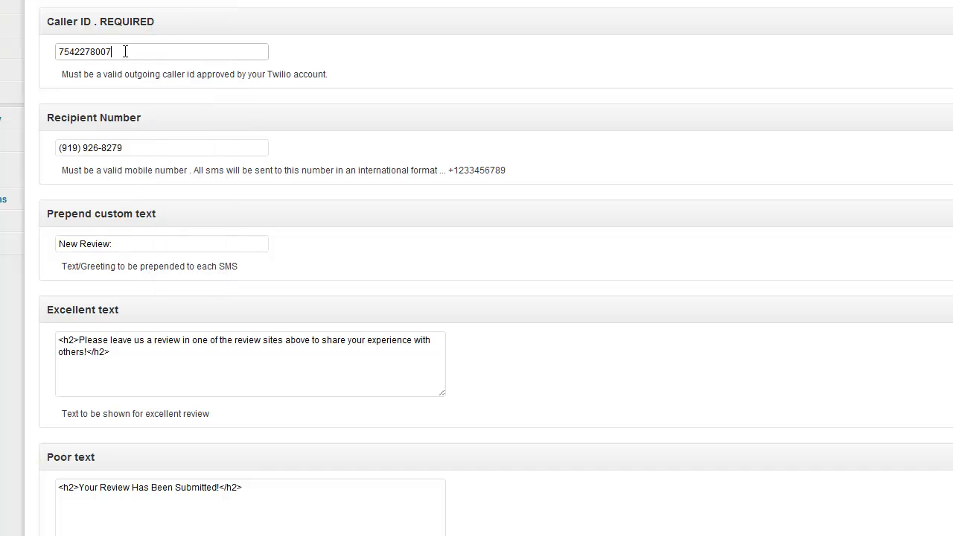
drag(132, 151, 59, 149)
click(161, 152)
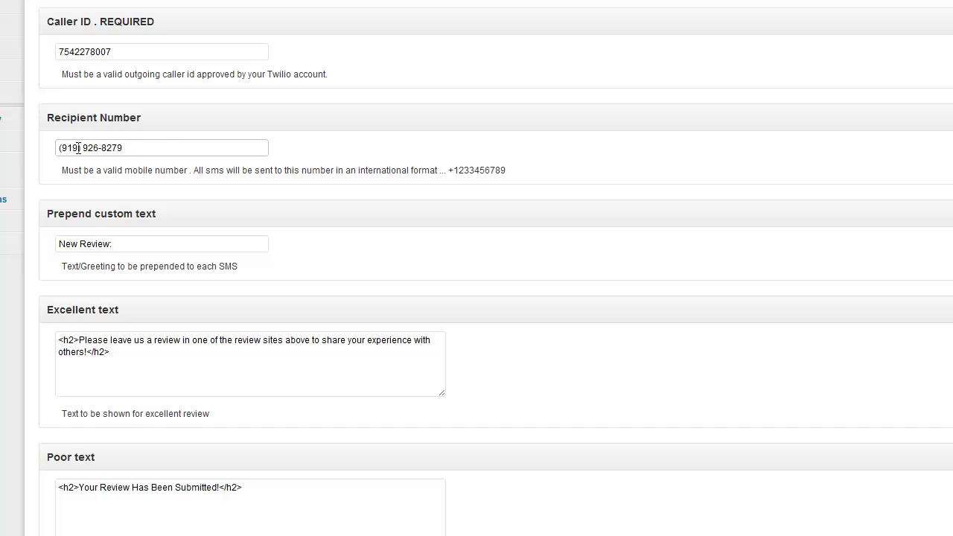
drag(169, 149, 53, 145)
click(156, 148)
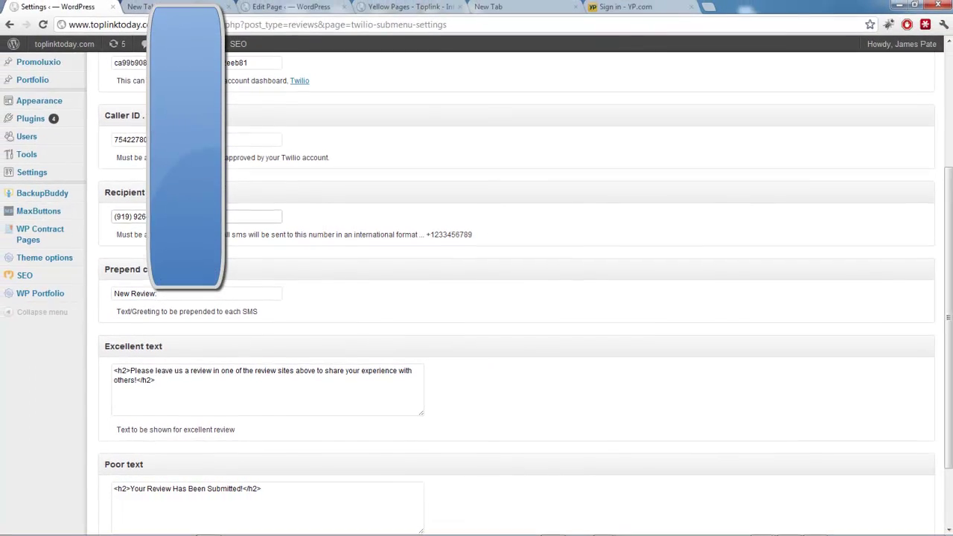
Check the custom text that is prepended to each review SMS.
scroll(514, 298, down, 2)
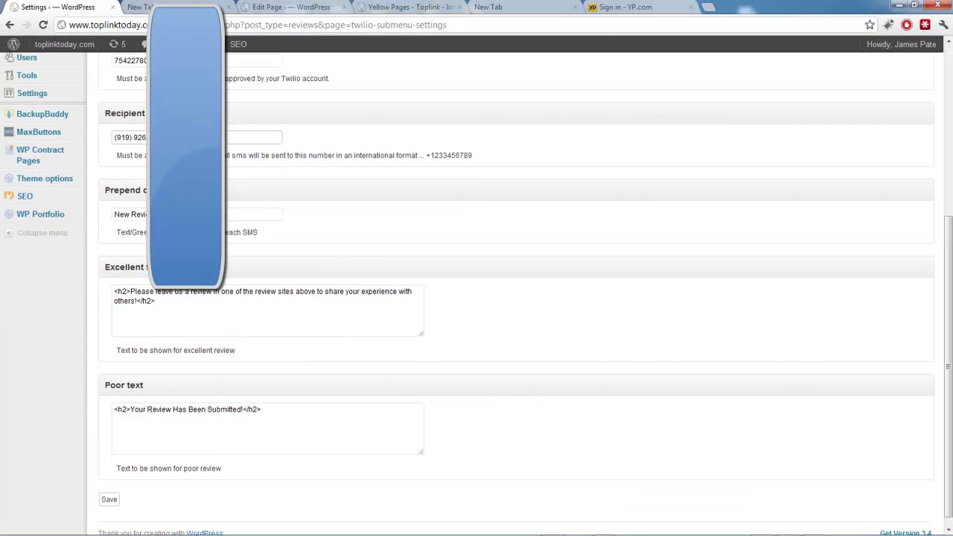
click(116, 214)
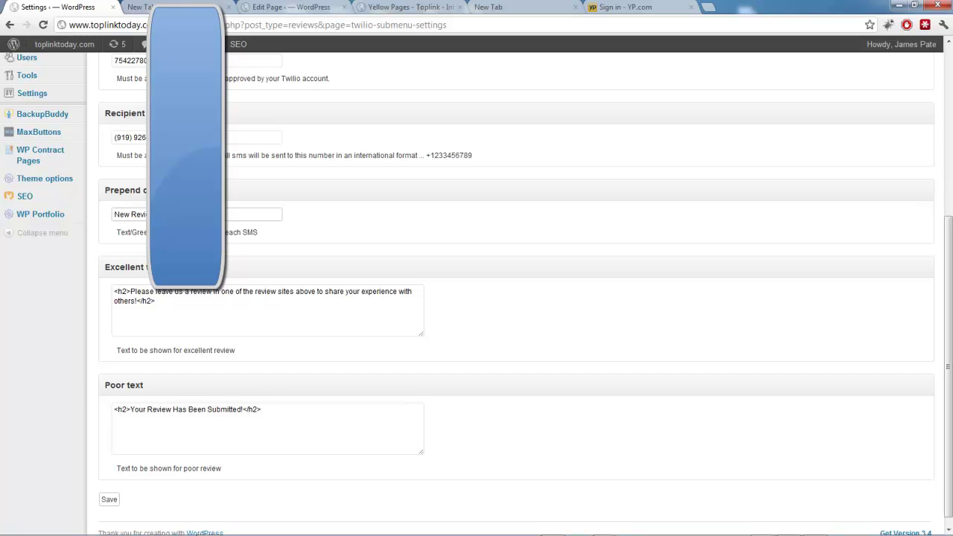
click(221, 215)
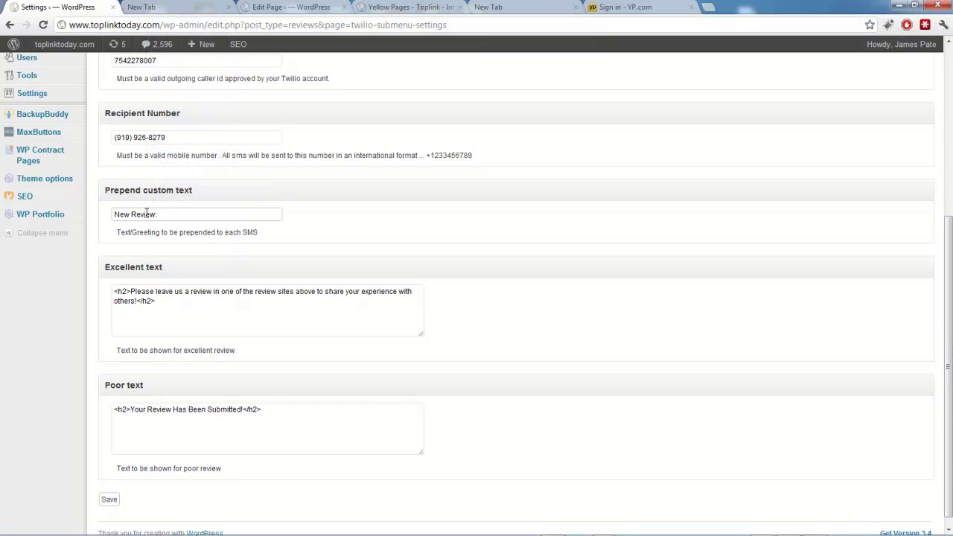
scroll(188, 218, down, 1)
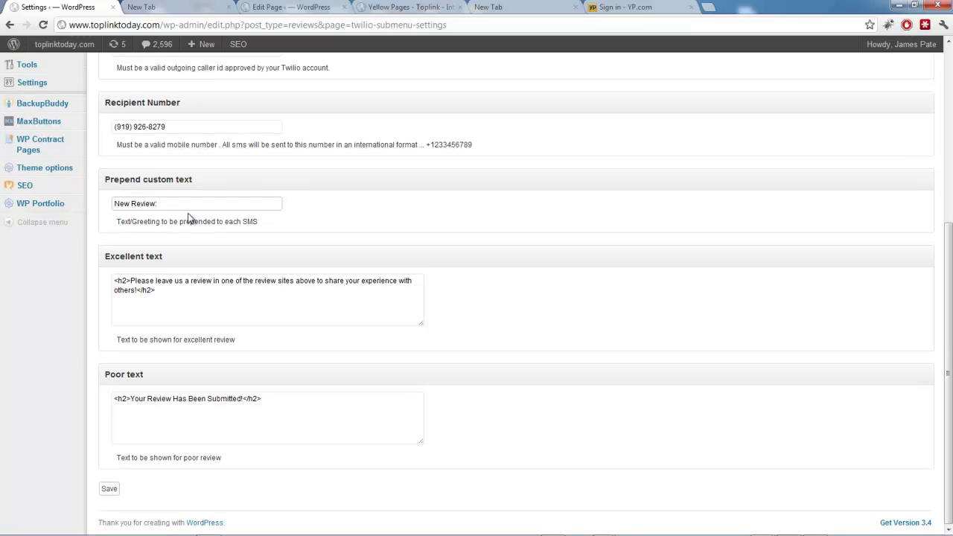
Examine the HTML response messages in the Excellent text and Poor text fields.
drag(178, 293, 96, 271)
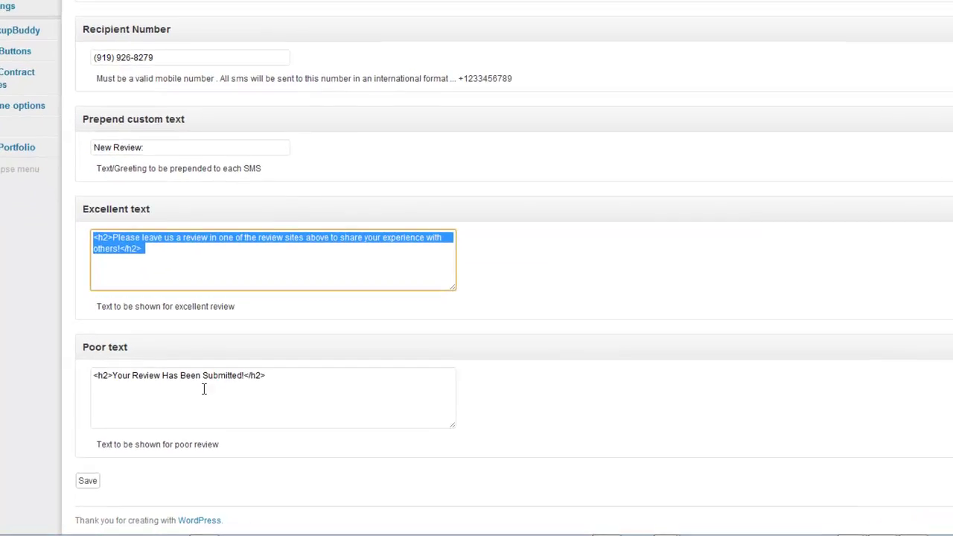
drag(266, 399, 245, 395)
drag(248, 360, 62, 211)
click(134, 232)
click(196, 244)
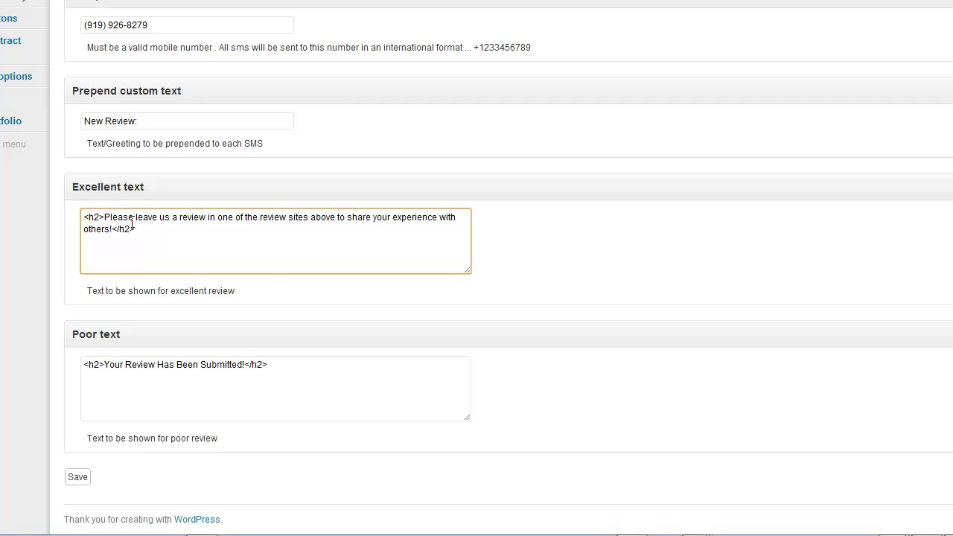
click(300, 366)
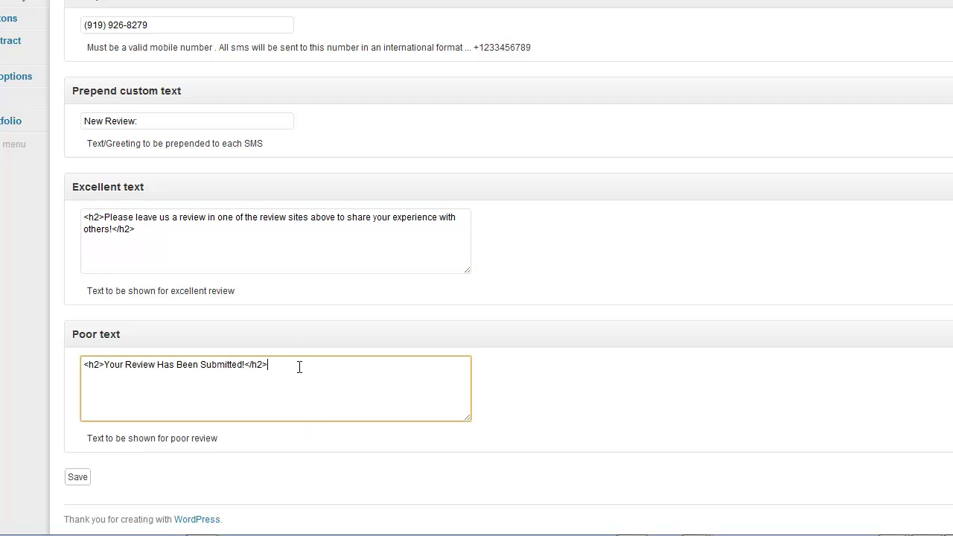
drag(300, 365, 75, 355)
click(312, 368)
drag(290, 365, 73, 355)
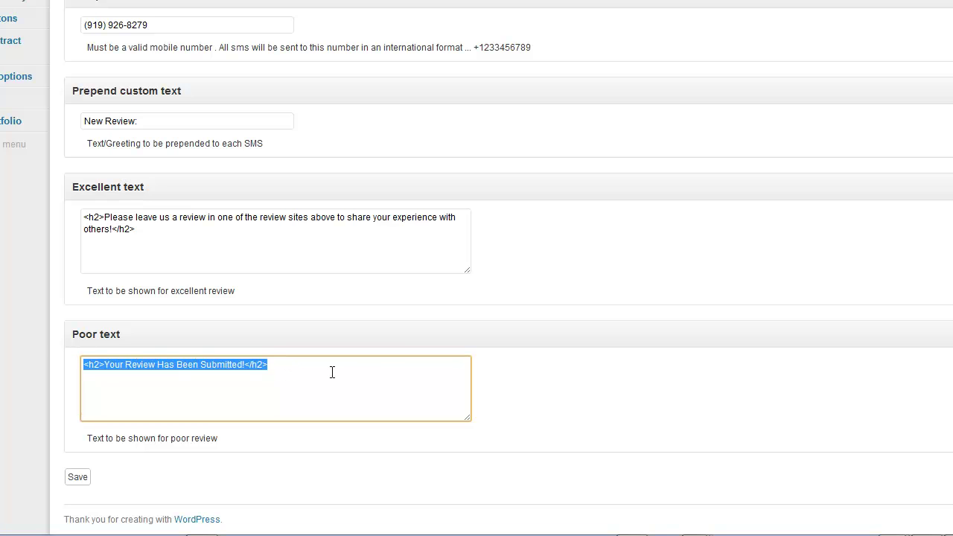
click(332, 373)
click(149, 237)
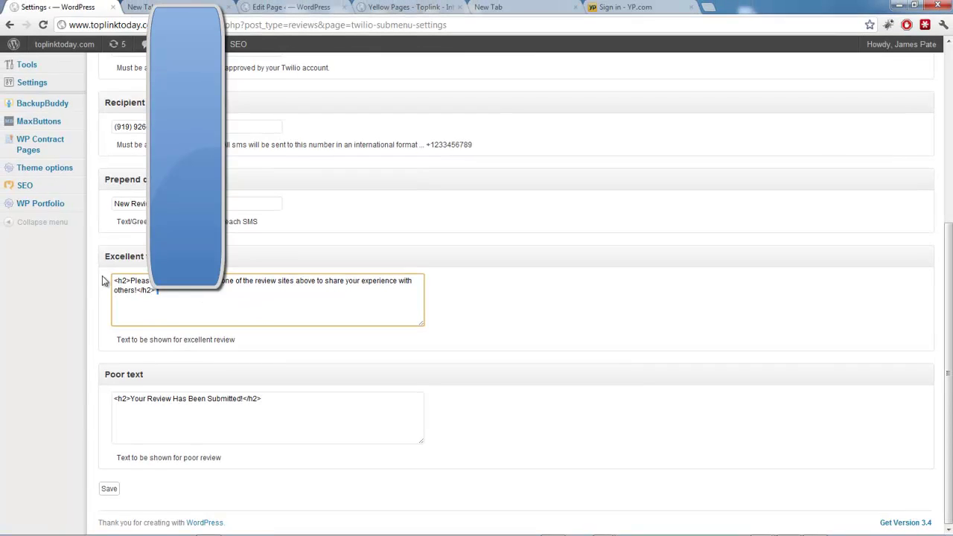
scroll(102, 276, up, 2)
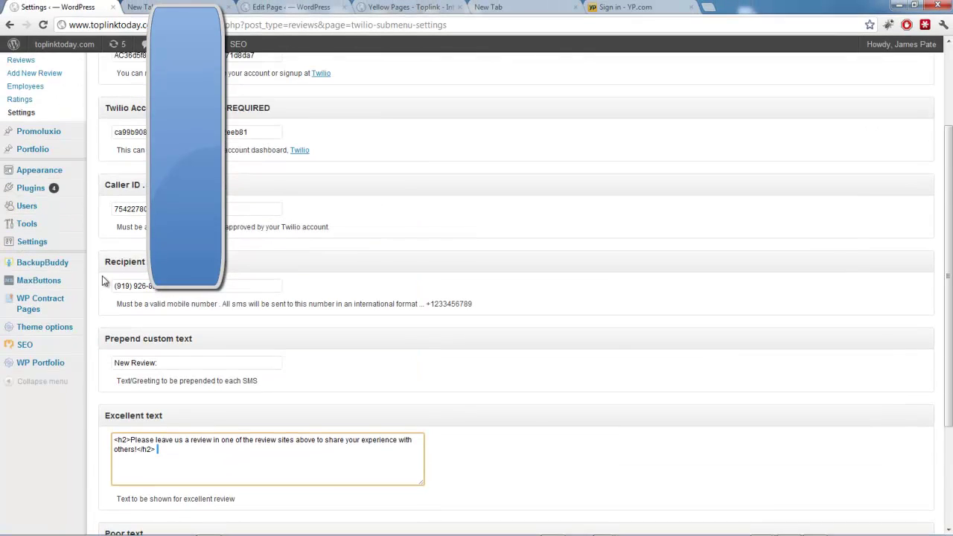
Open twilio.com in the empty browser tab and log in to the account with the prefilled credentials.
click(140, 8)
text(y)
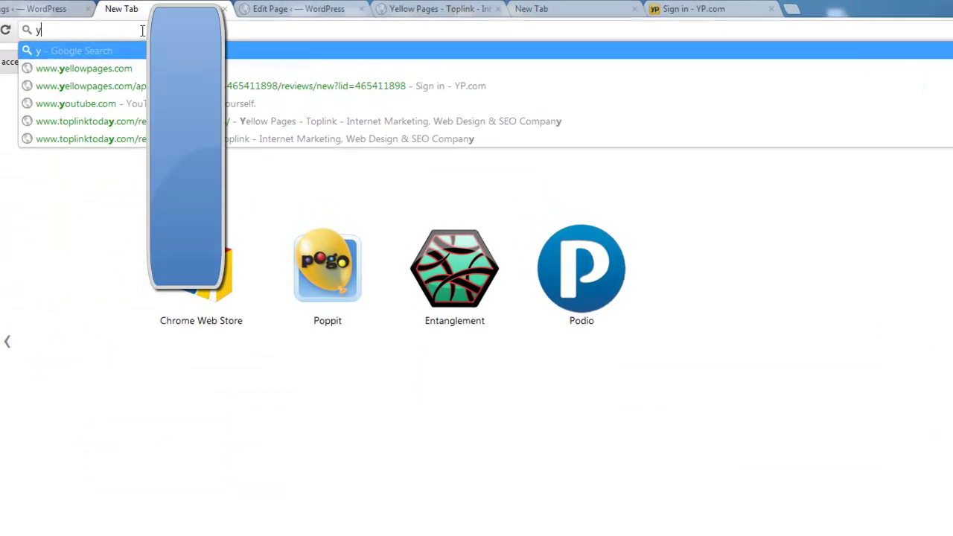
key(BackSpace)
text(tw)
text(ilio)
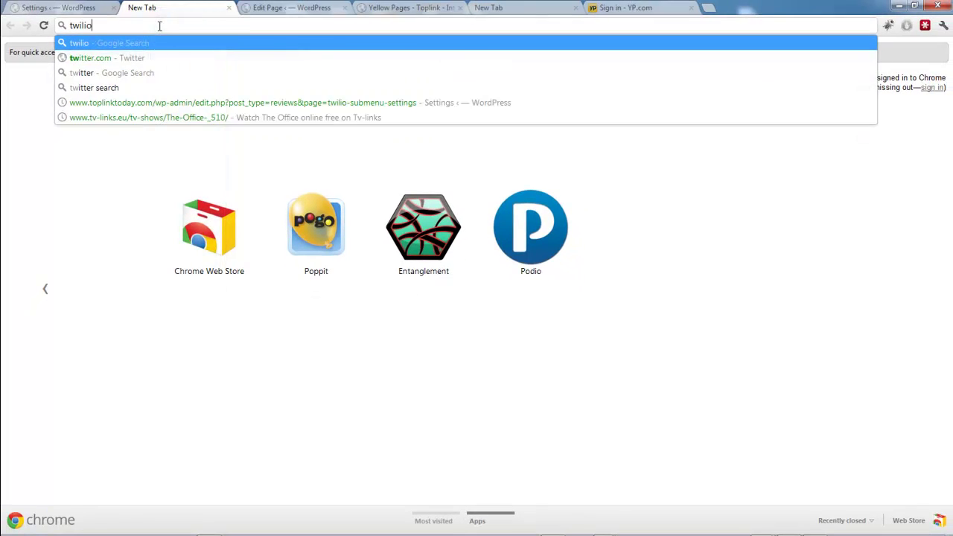
text(.com)
key(Return)
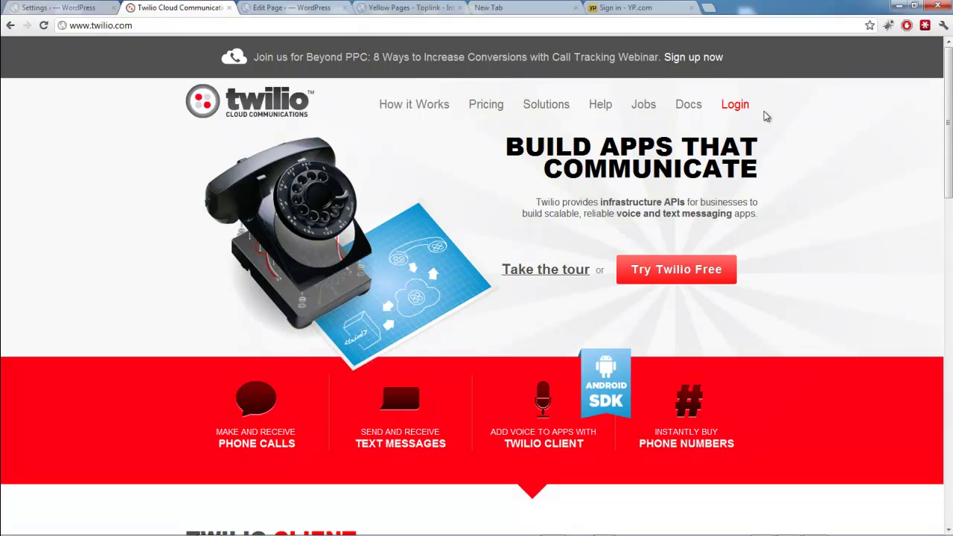
click(741, 107)
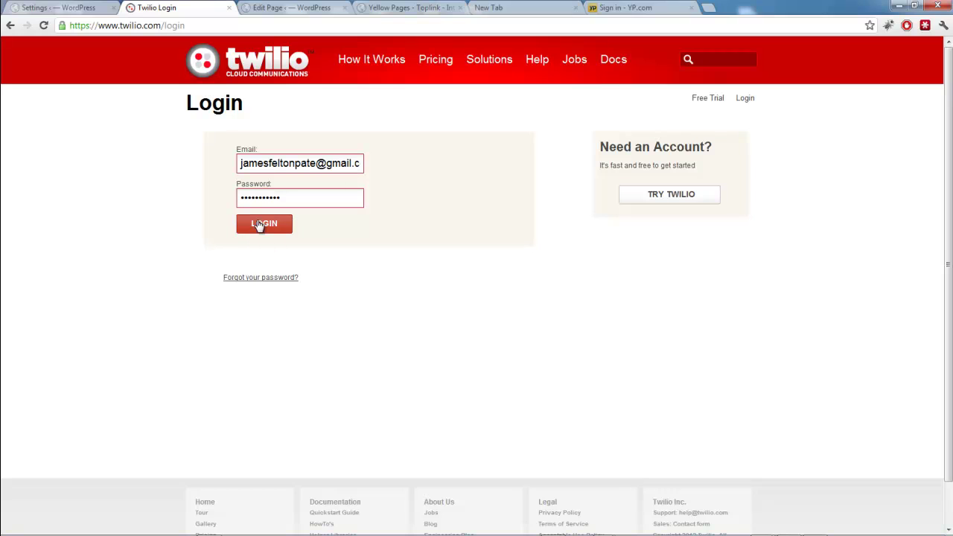
click(277, 223)
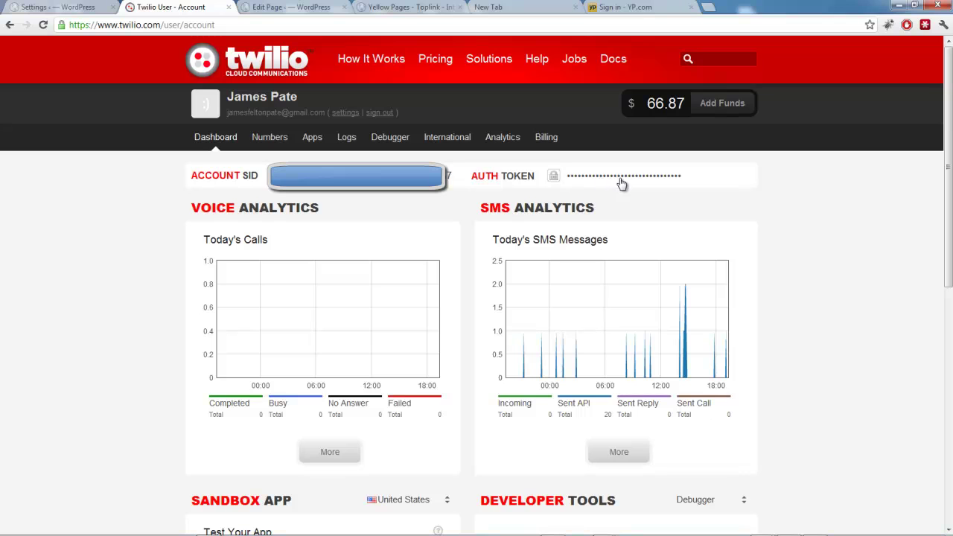
Compare the account SID and auth token fields in the WordPress review settings with those on the Twilio dashboard.
click(54, 9)
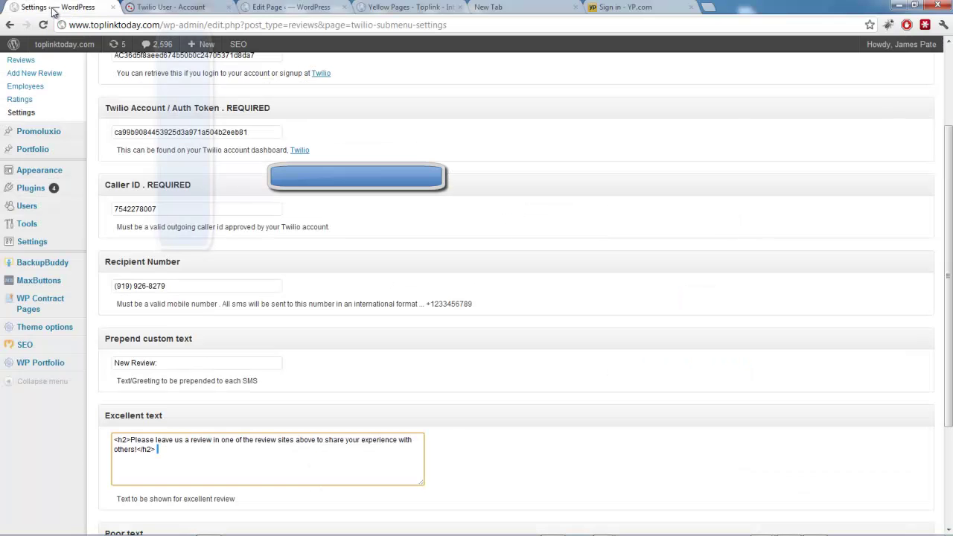
scroll(30, 223, up, 1)
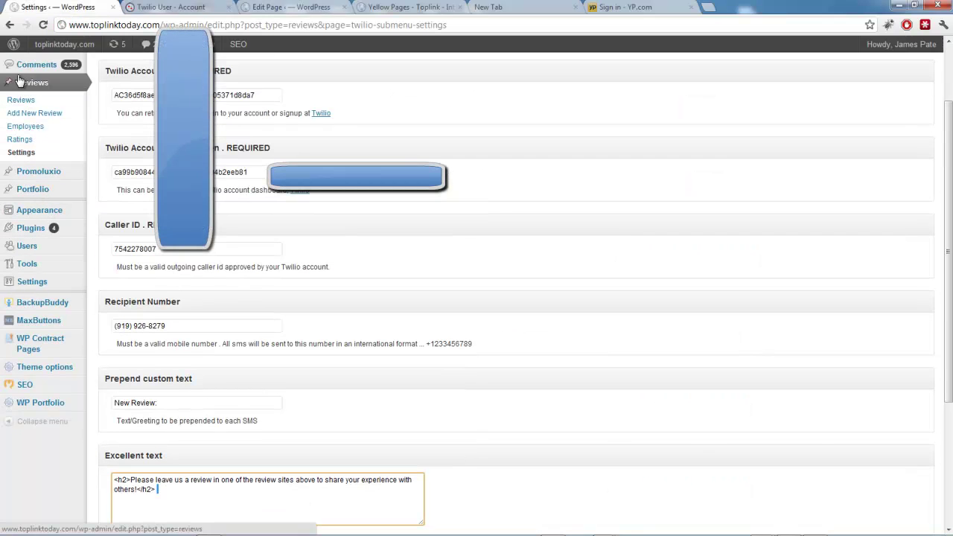
scroll(26, 153, up, 1)
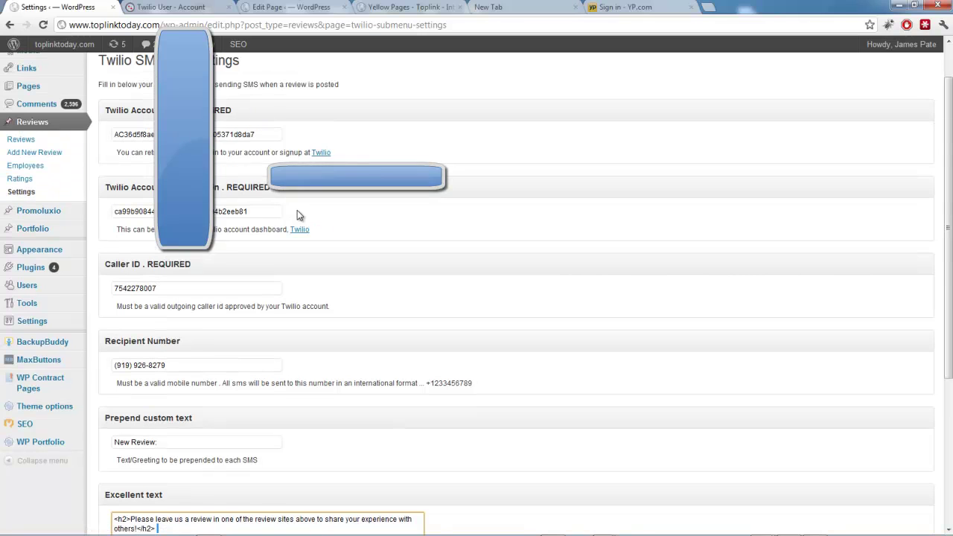
click(193, 8)
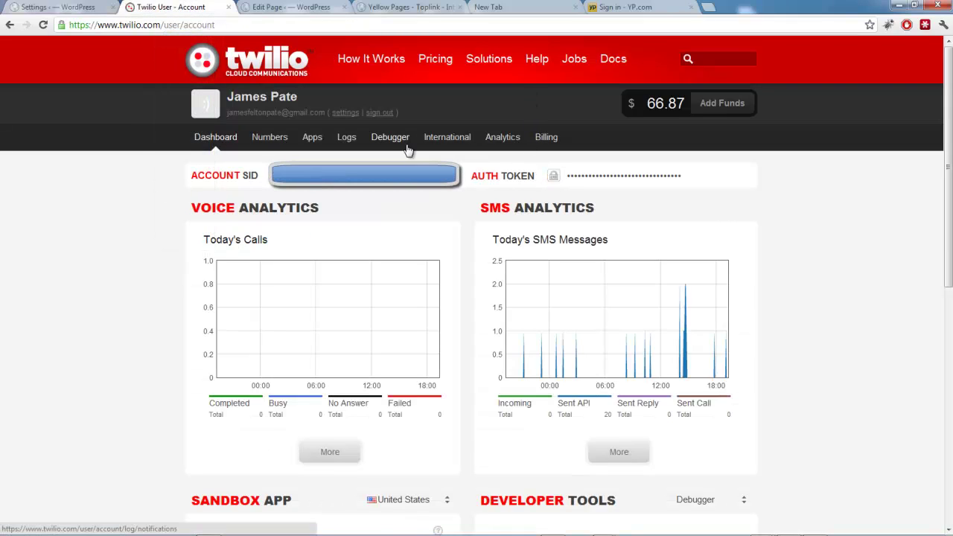
Examine the list of Twilio phone numbers in the account and return to the account dashboard.
click(267, 139)
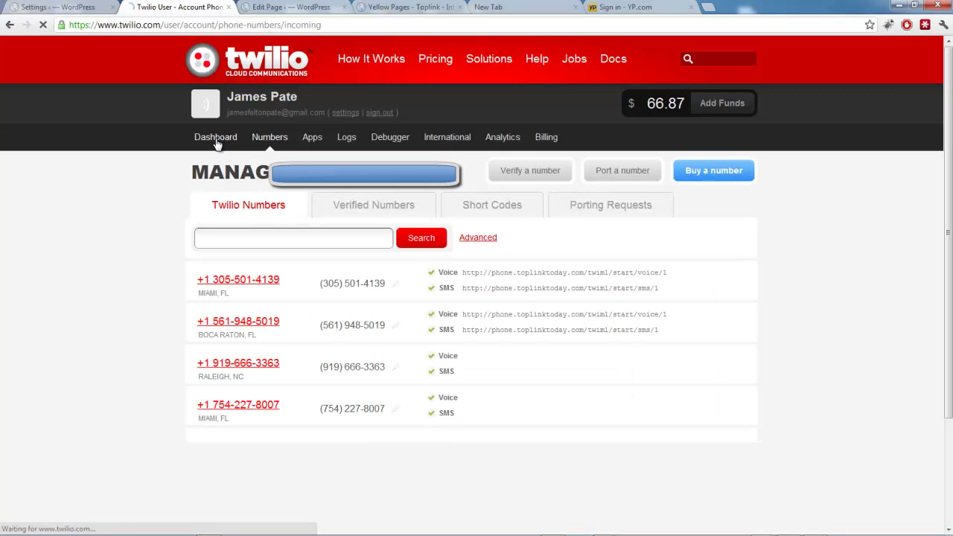
click(215, 138)
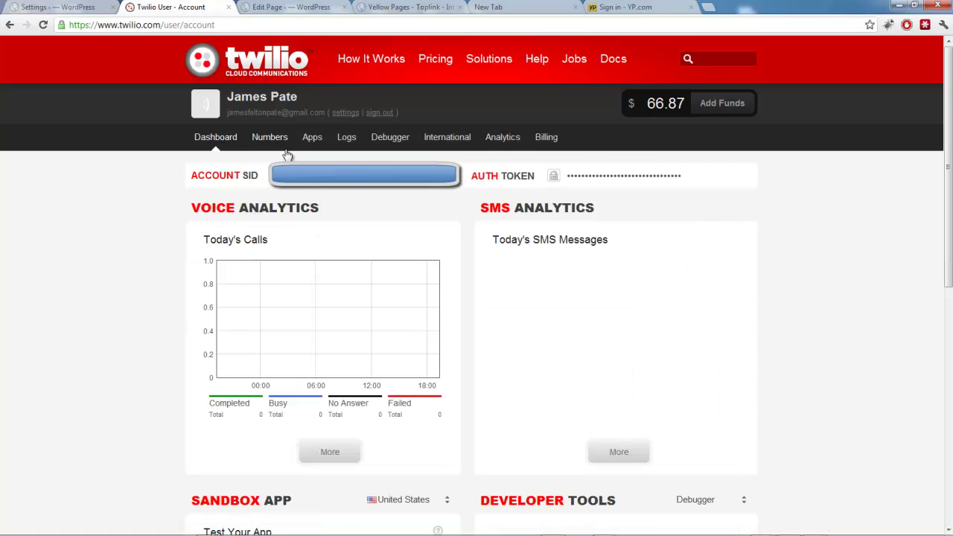
click(272, 140)
click(266, 238)
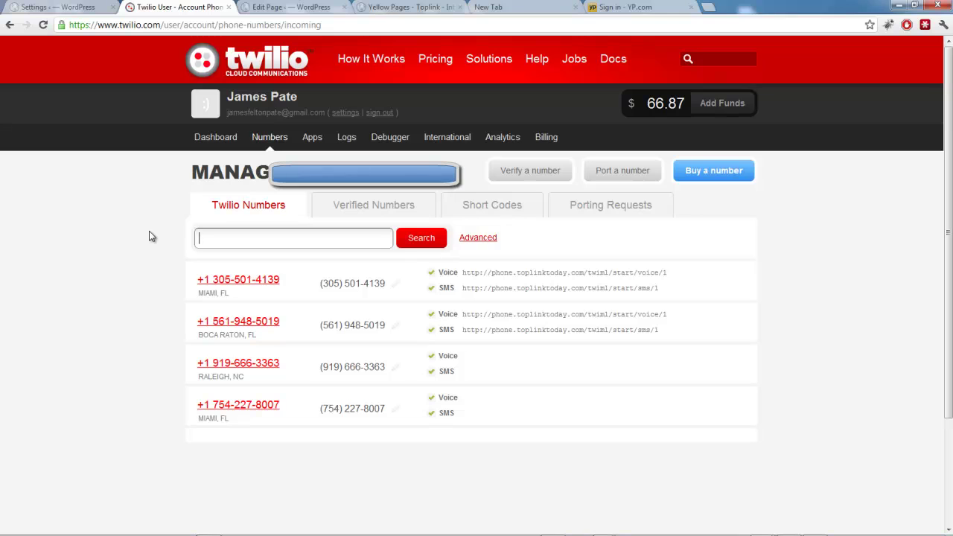
click(213, 136)
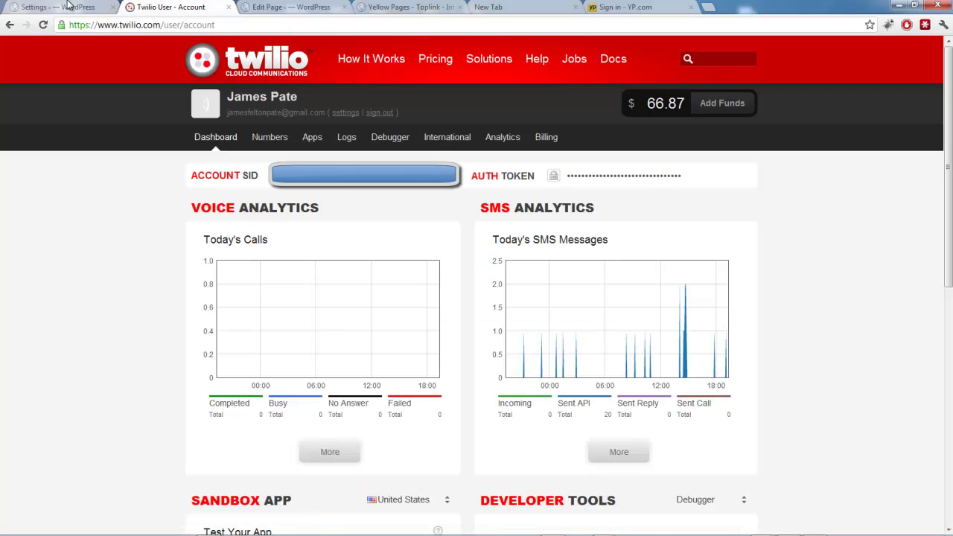
Return to the WordPress review settings and recheck the caller ID and recipient number fields.
key(ctrl+shift+Tab)
scroll(143, 119, down, 3)
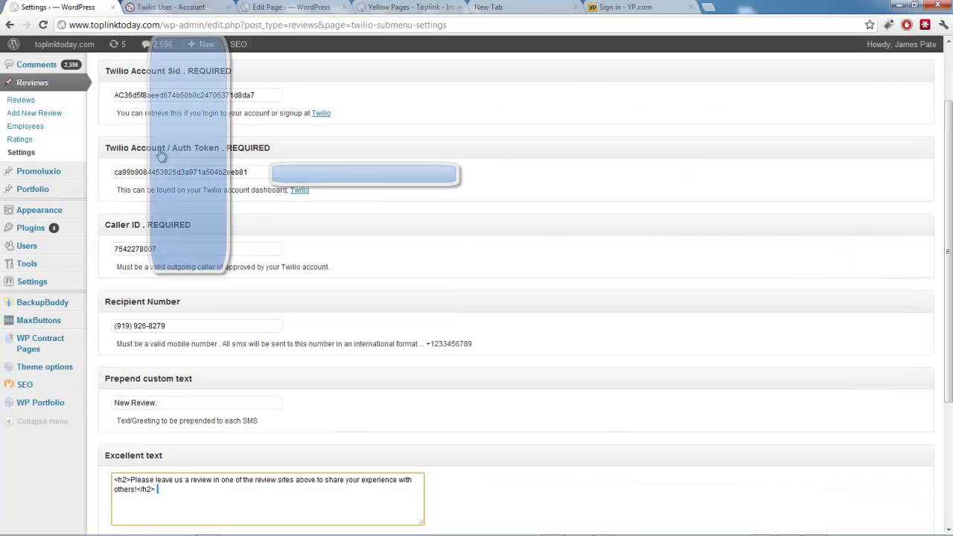
click(254, 169)
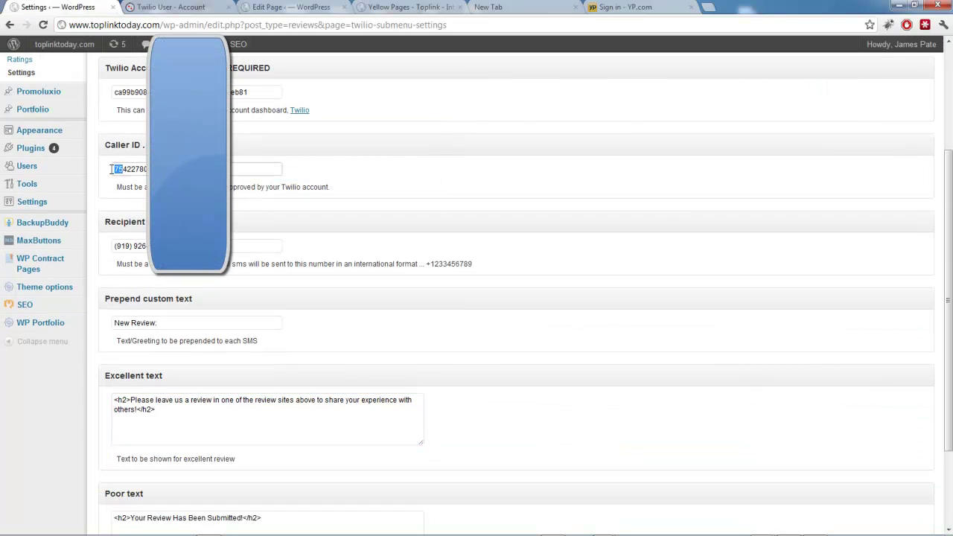
mouse_move(112, 169)
mouse_down()
mouse_move(238, 170)
mouse_move(105, 169)
mouse_up()
drag(223, 246, 94, 239)
click(186, 246)
scroll(260, 214, down, 2)
scroll(281, 212, up, 3)
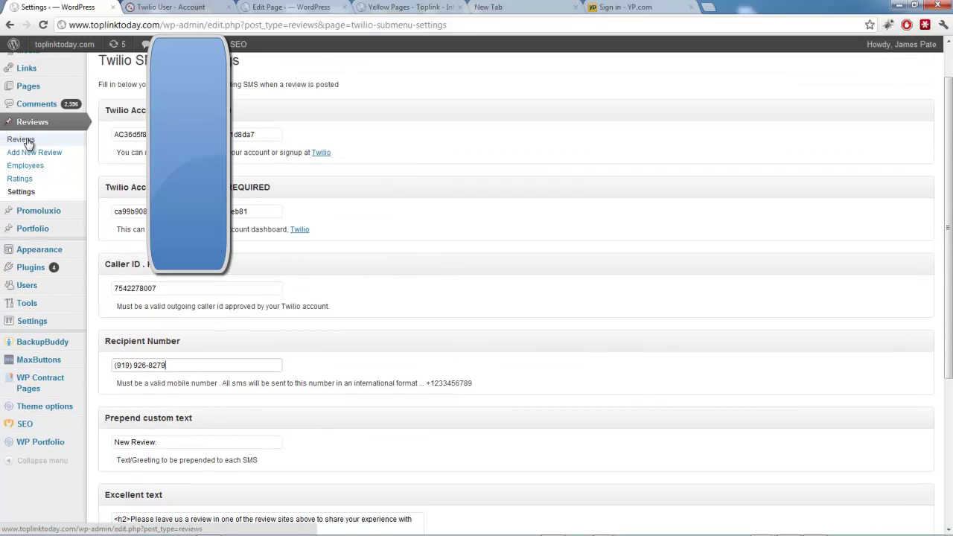
Load the site's /review/ page in place of the Yellow Pages page editor and submit the blank review form with an Excellent experience.
click(175, 7)
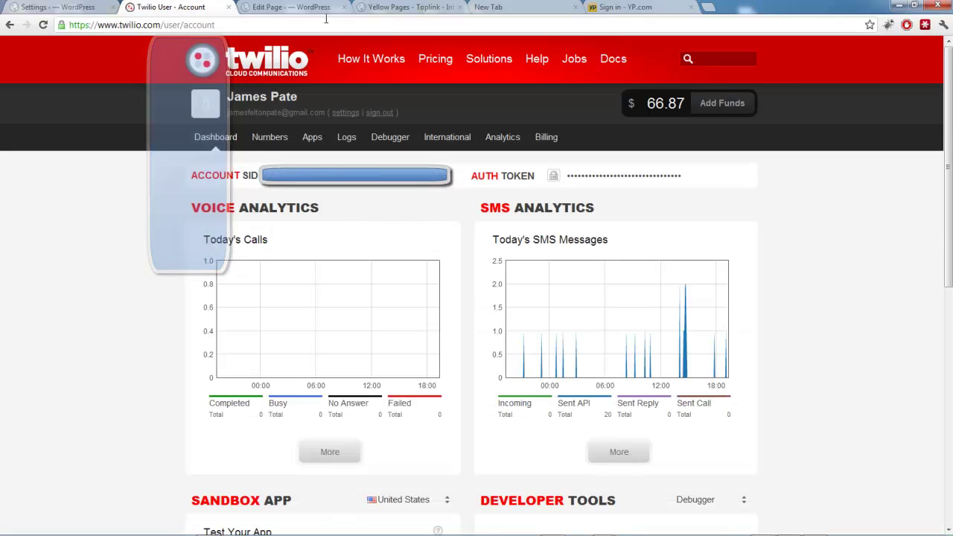
click(276, 9)
drag(163, 25, 428, 45)
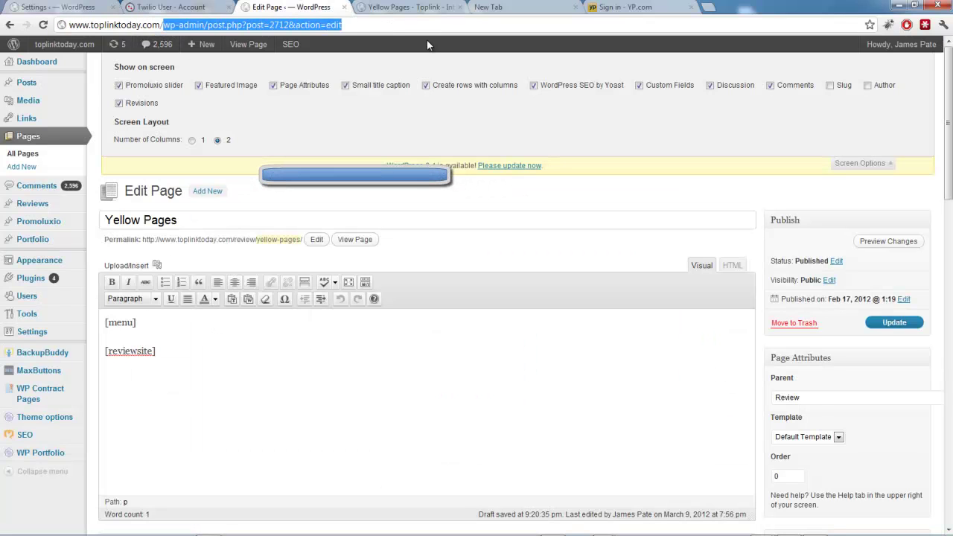
text(review/)
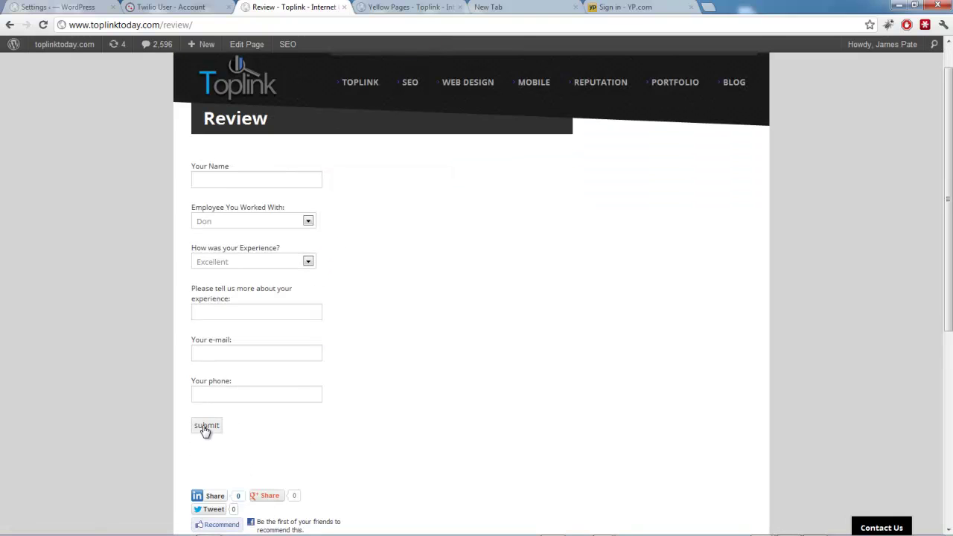
click(206, 429)
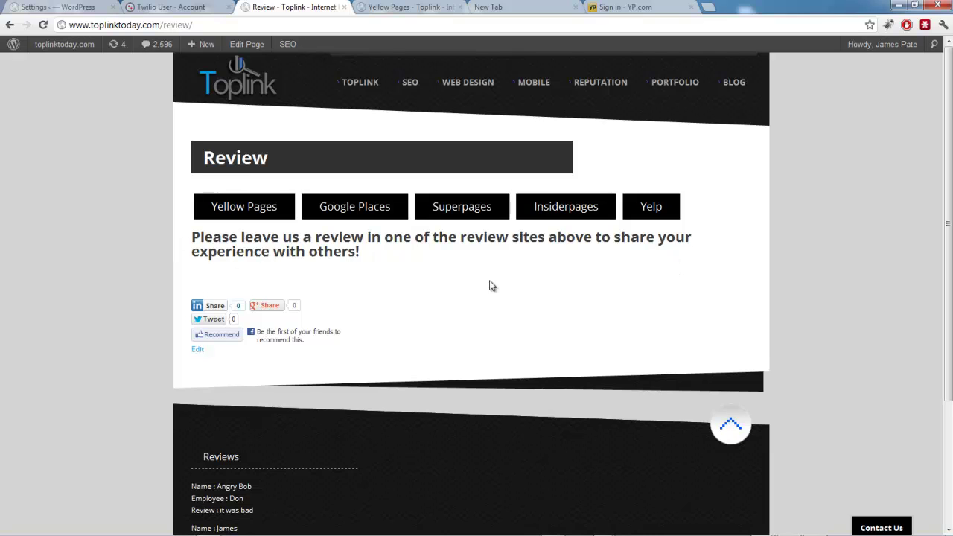
Examine the customer reviews listed in the footer of the site's review page.
scroll(77, 216, down, 4)
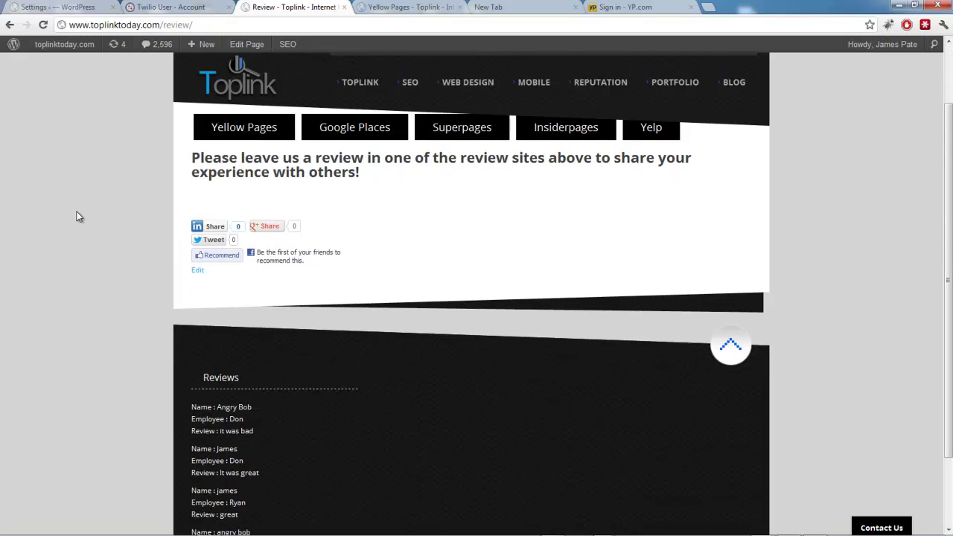
mouse_move(185, 324)
mouse_down()
mouse_move(280, 435)
mouse_move(226, 402)
mouse_move(190, 326)
mouse_up()
click(251, 438)
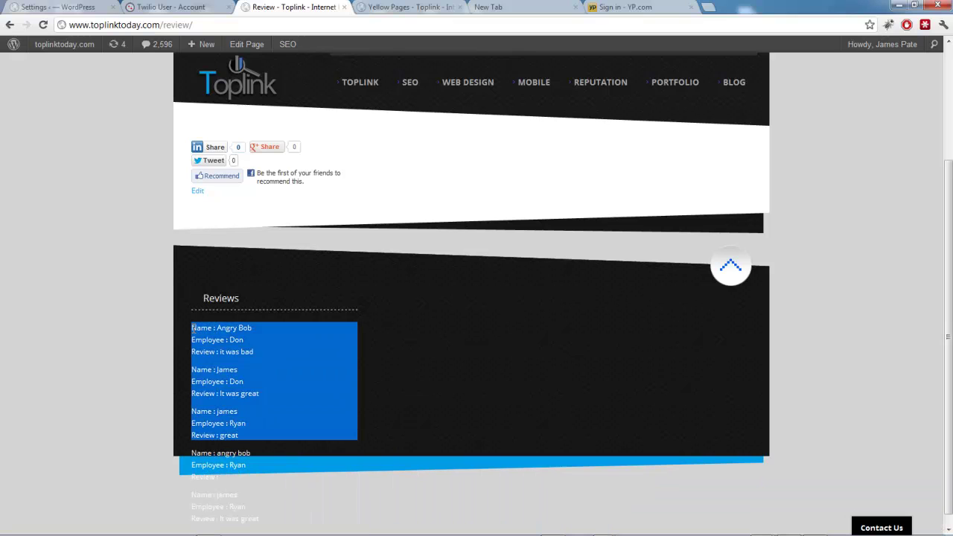
double_click(195, 328)
Return to the WordPress review settings, open the list of all reviews and look through the scheduled and published entries.
click(52, 7)
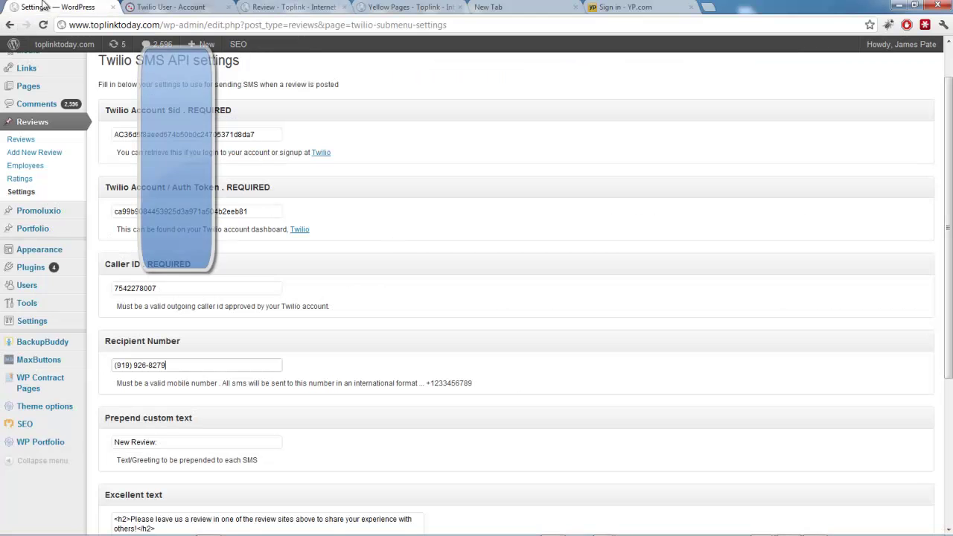
click(16, 139)
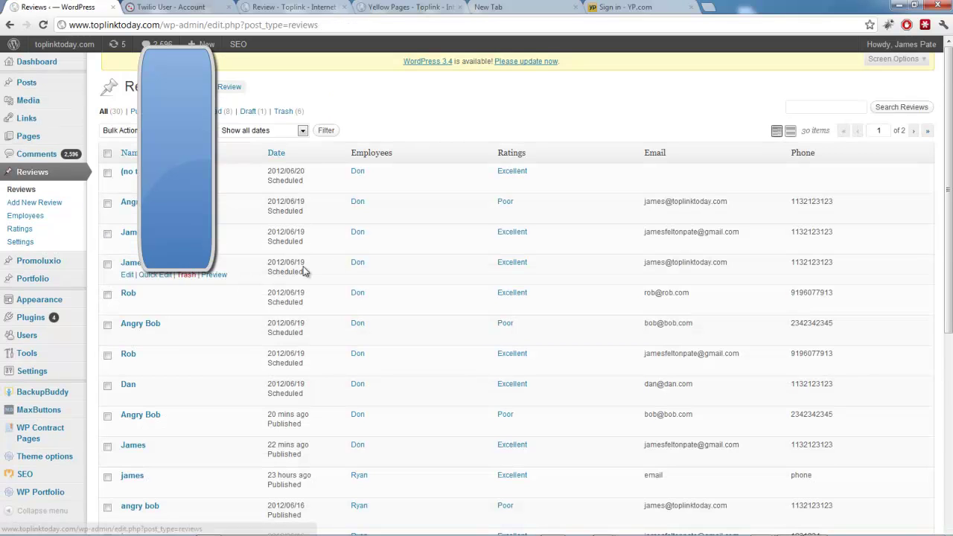
scroll(447, 249, down, 1)
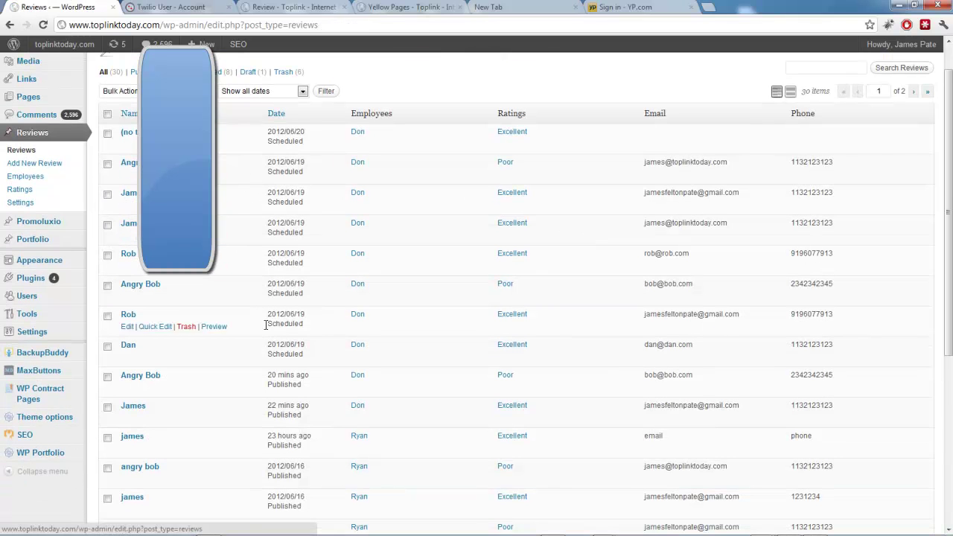
scroll(290, 254, down, 2)
scroll(300, 216, up, 3)
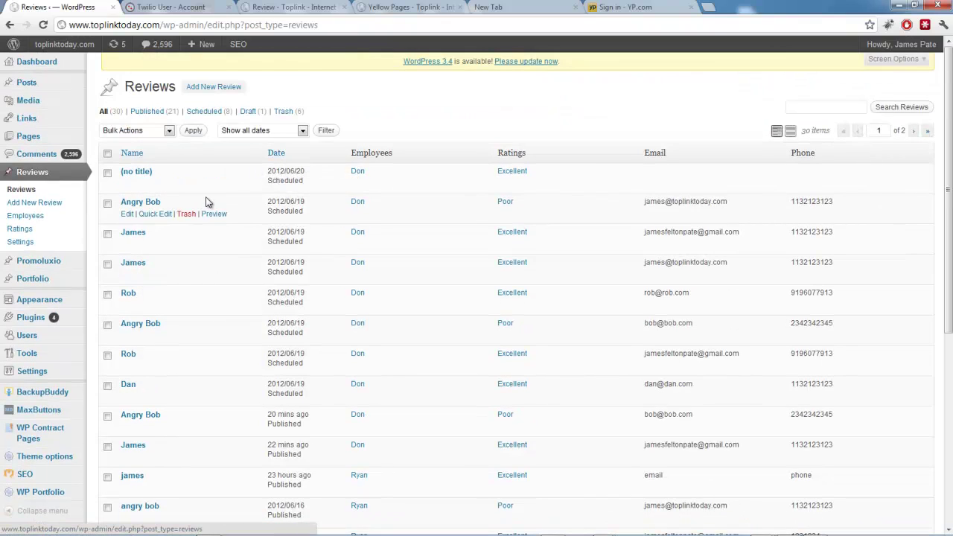
Open the untitled review for editing and set its status to Draft.
click(132, 174)
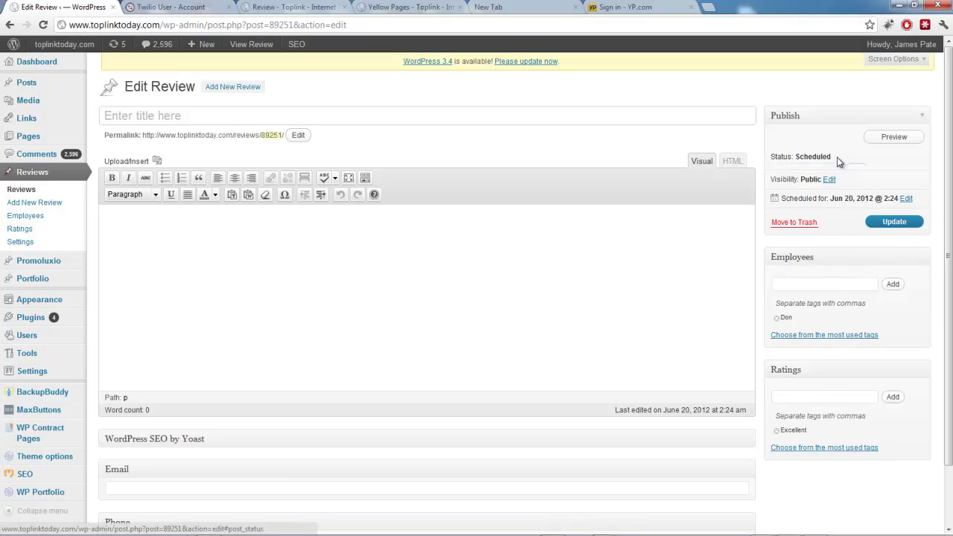
click(838, 157)
click(823, 173)
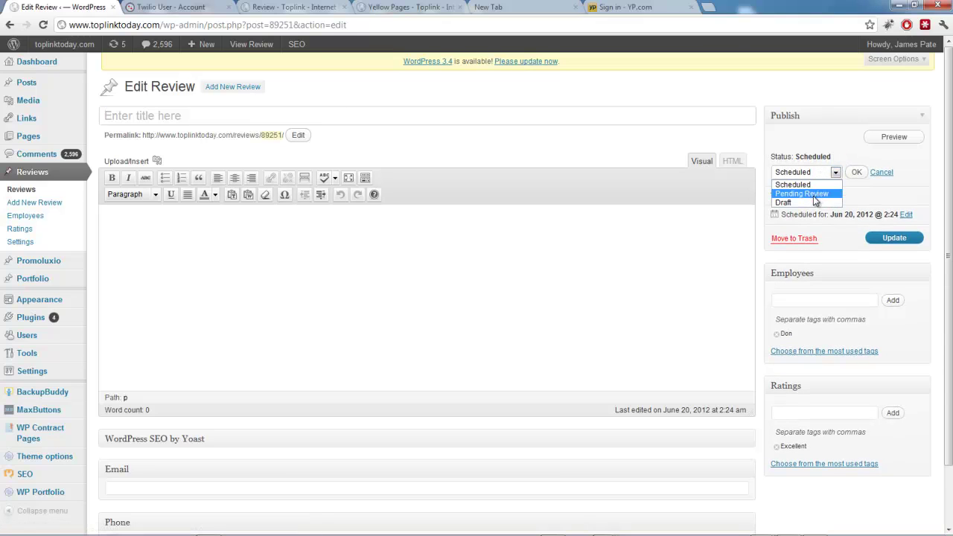
click(811, 202)
click(857, 172)
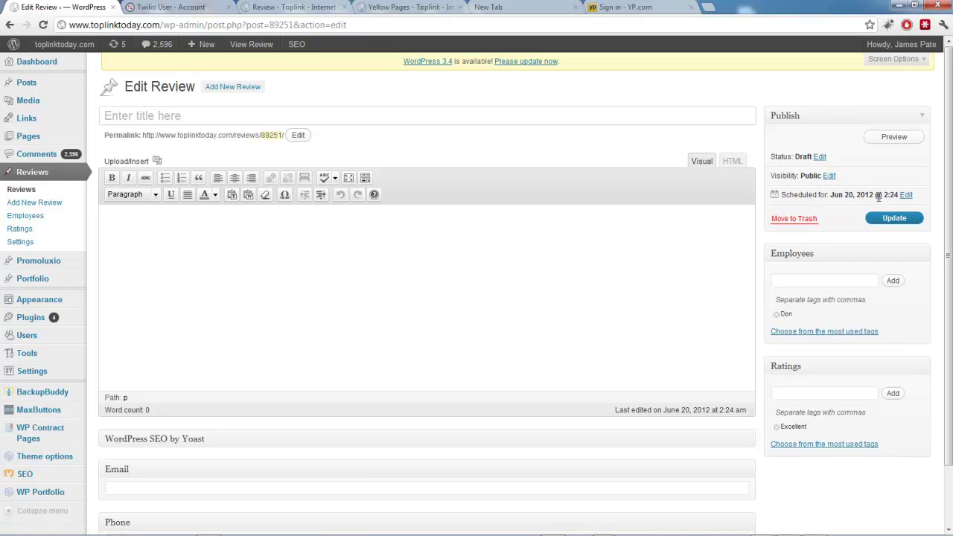
Set the untitled review's publish month to 01-Jan and save the changes to the review.
click(907, 195)
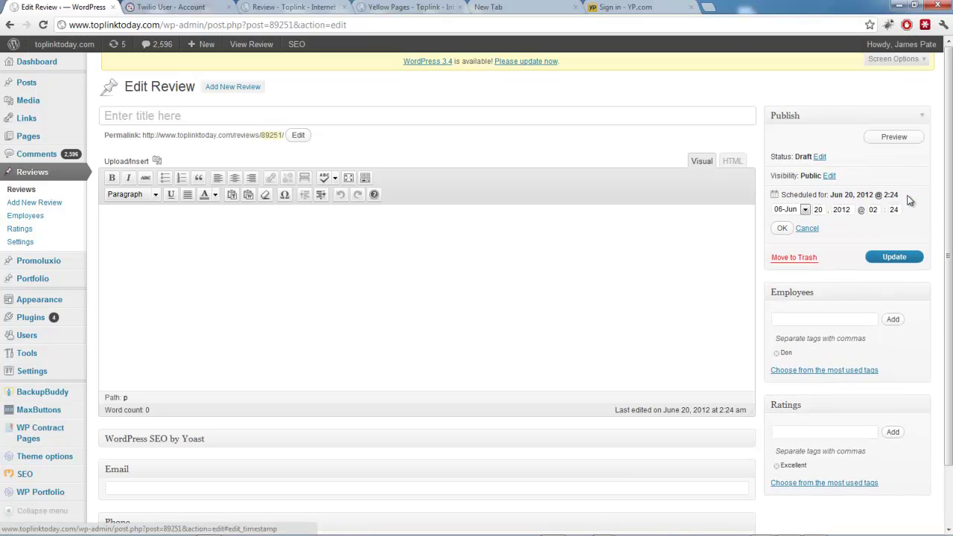
click(795, 210)
click(787, 221)
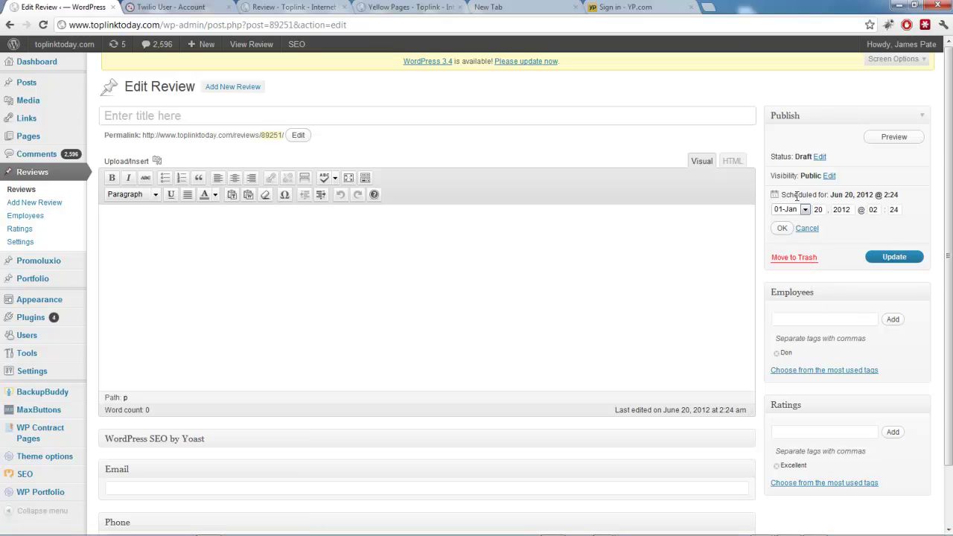
click(782, 228)
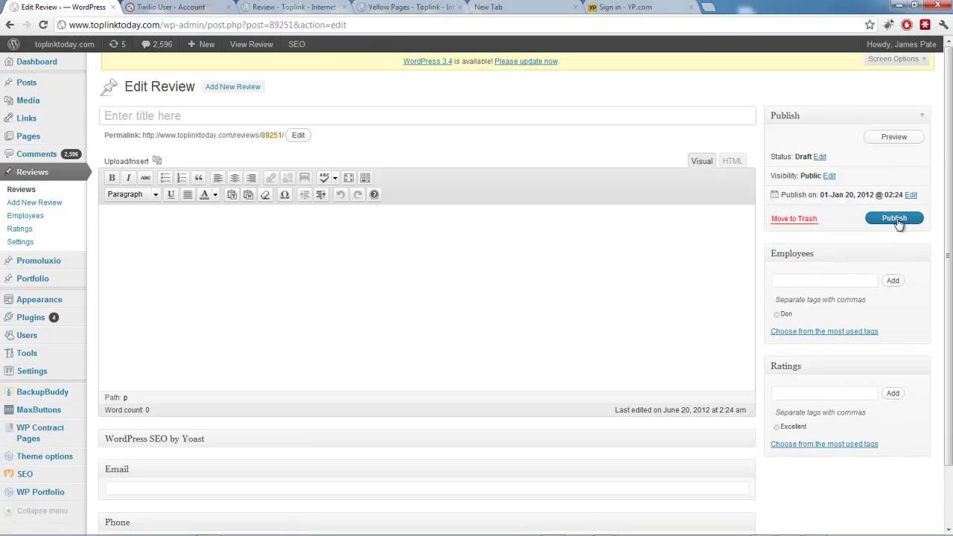
click(889, 219)
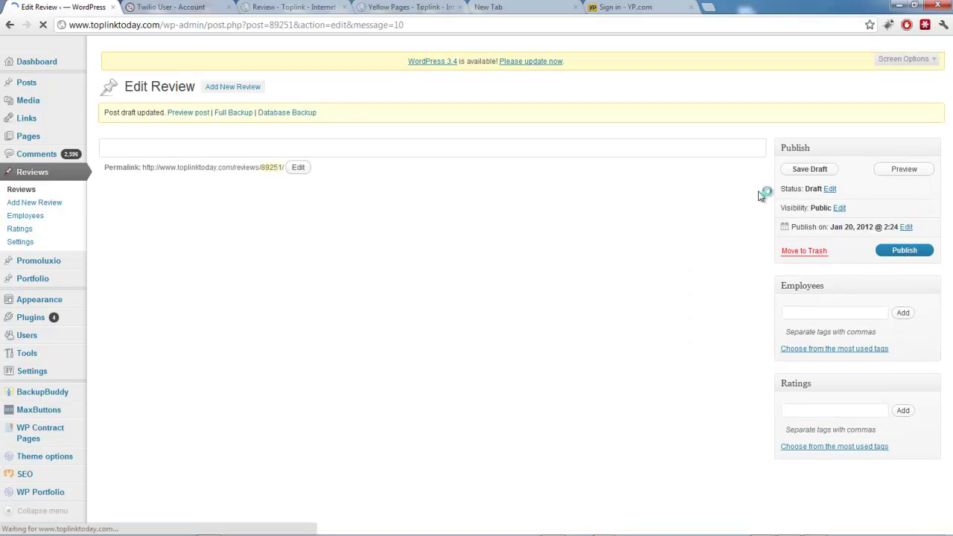
Set the reviews widget in the Left Footer Widget Area to show 3 reviews and save it.
mouse_move(55, 139)
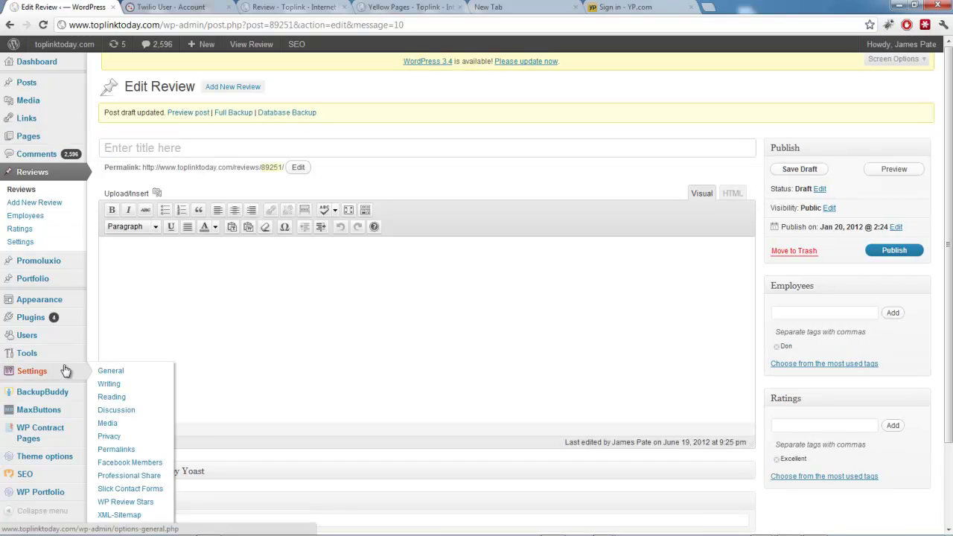
mouse_move(29, 305)
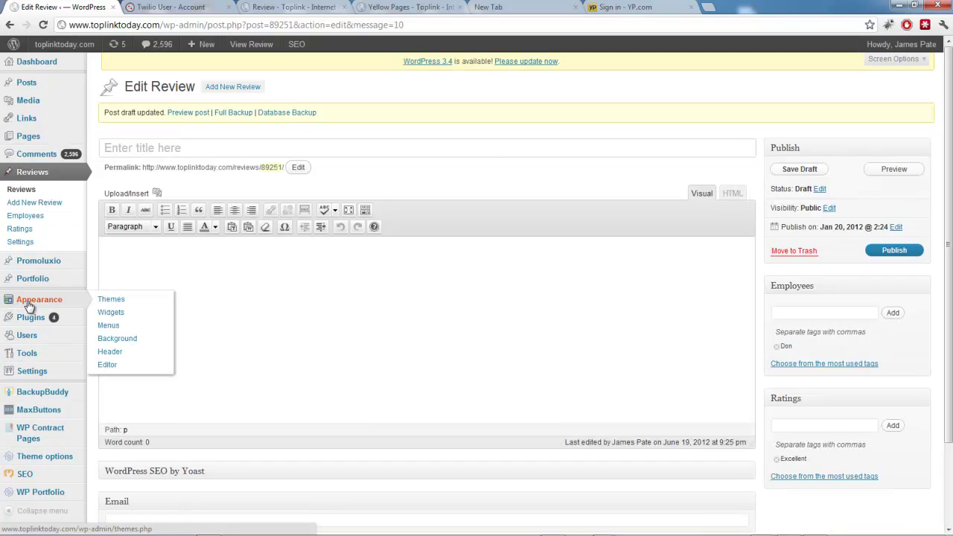
click(112, 316)
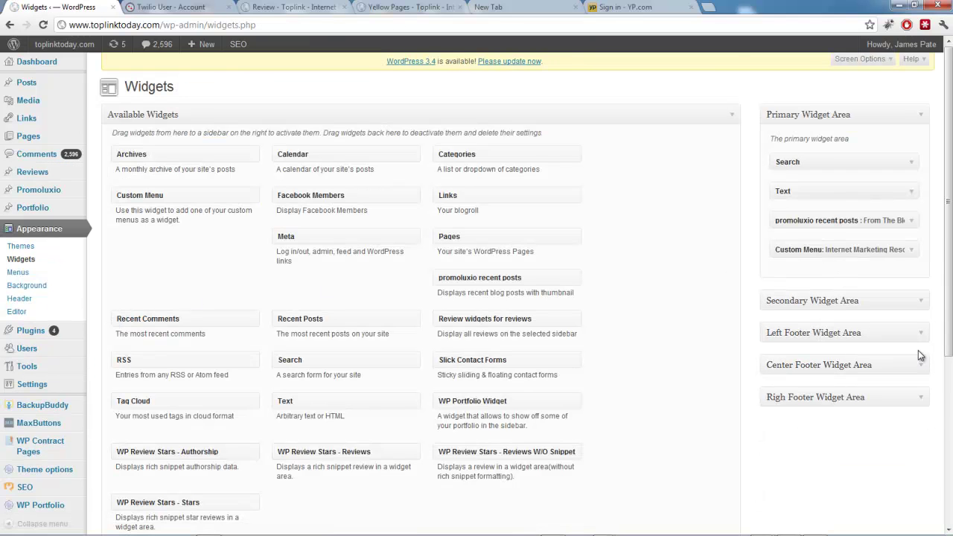
click(921, 334)
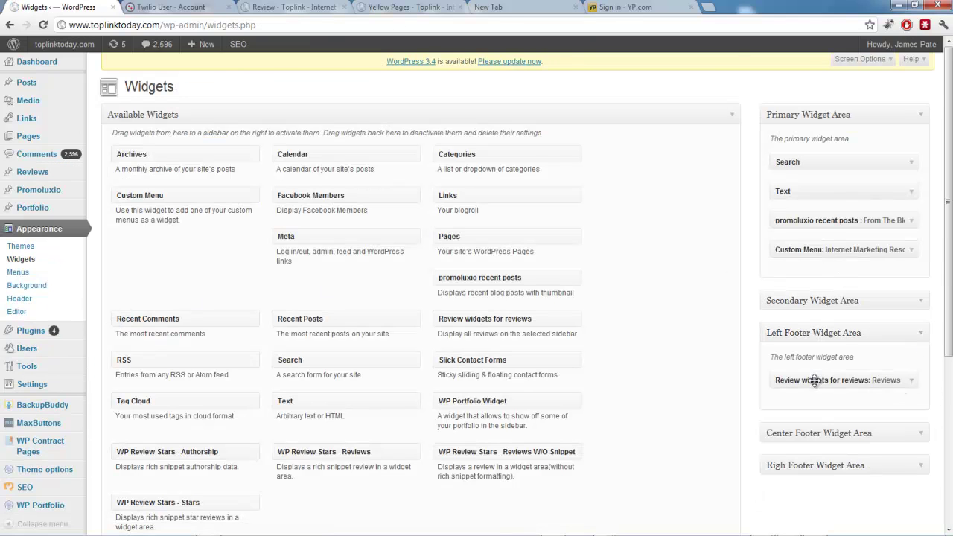
scroll(730, 236, down, 1)
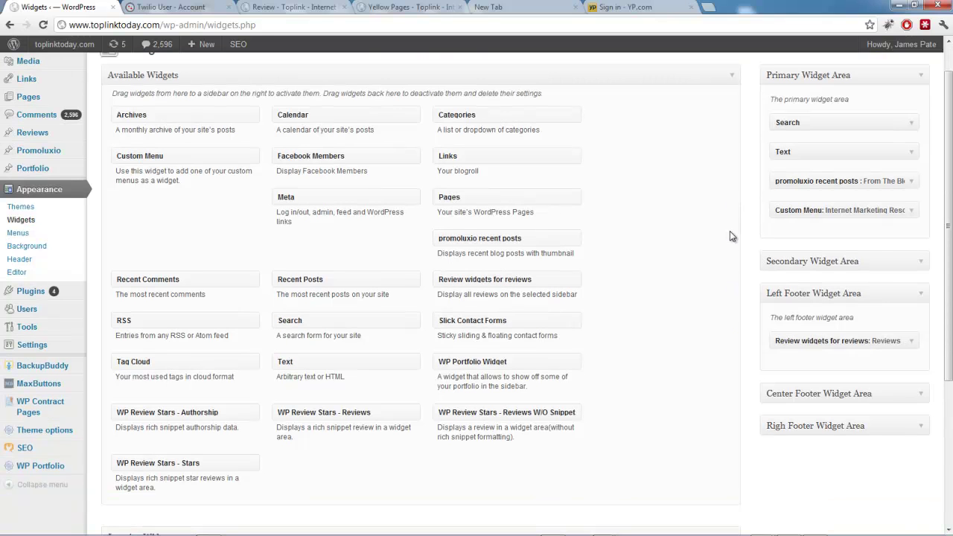
click(909, 341)
scroll(909, 343, down, 3)
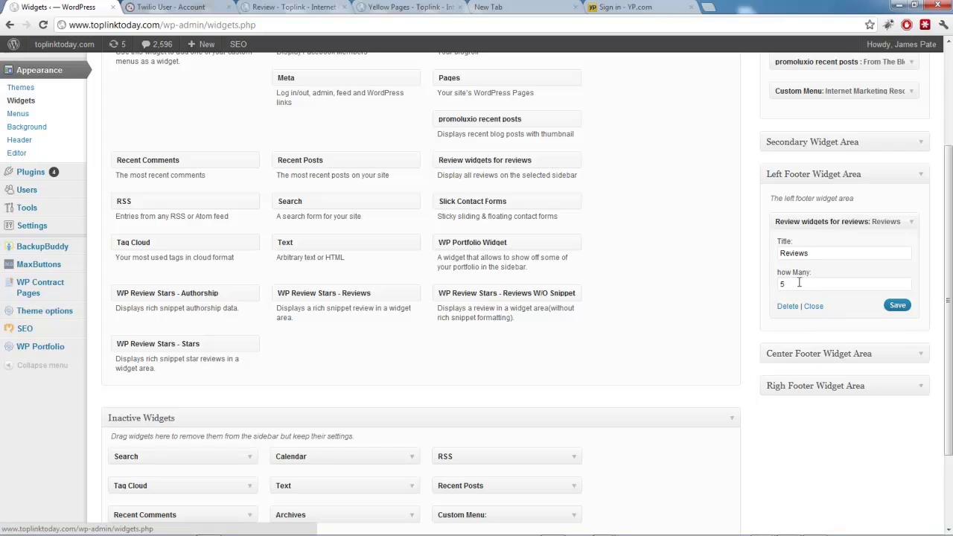
drag(797, 284, 763, 285)
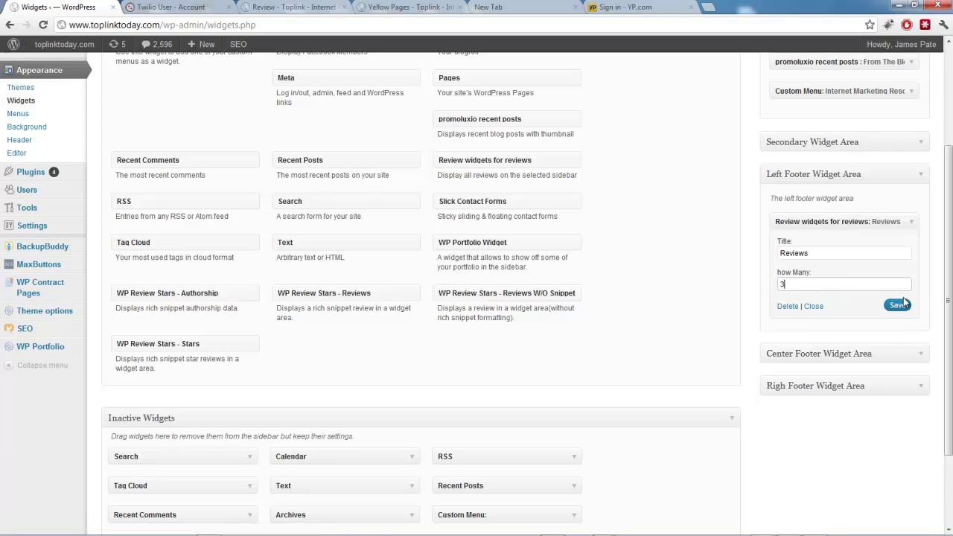
text(3)
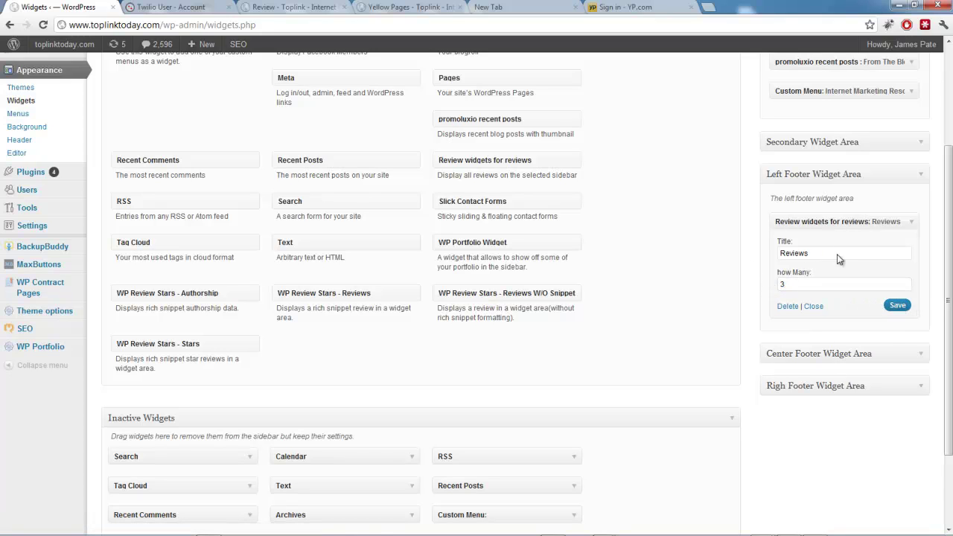
Visit the site's homepage and check the Reviews block in its footer.
click(64, 45)
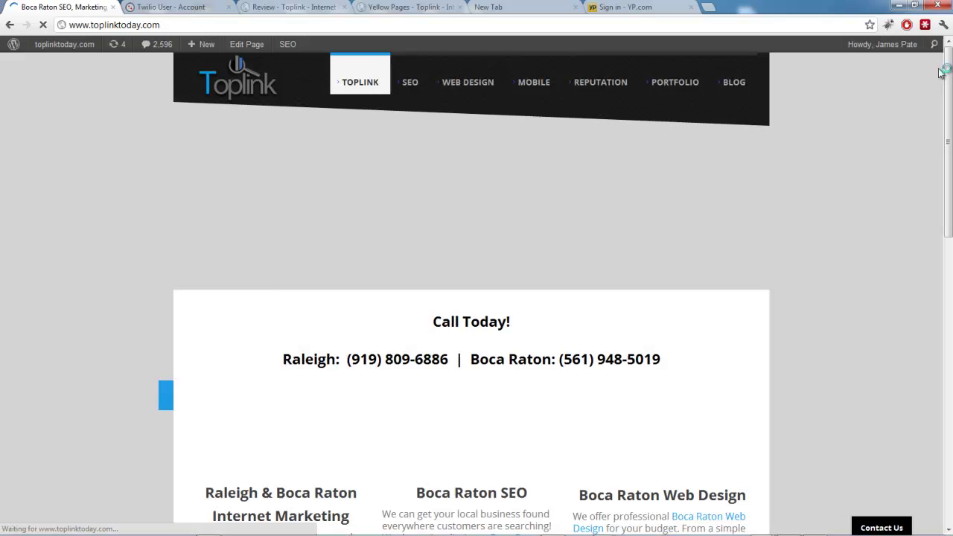
scroll(938, 473, down, 15)
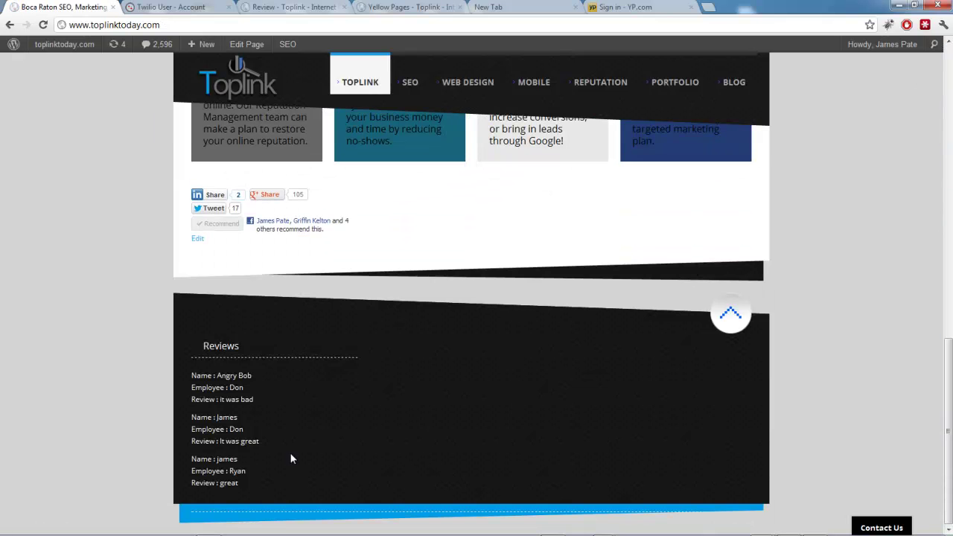
drag(291, 458, 188, 376)
double_click(192, 377)
Load the site's /reviews address in place of the homepage.
click(178, 23)
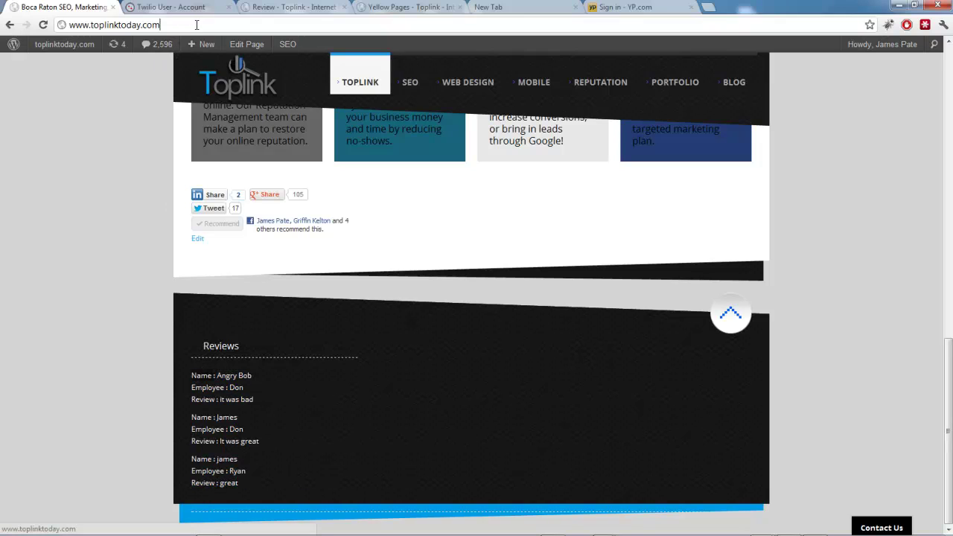
text(/)
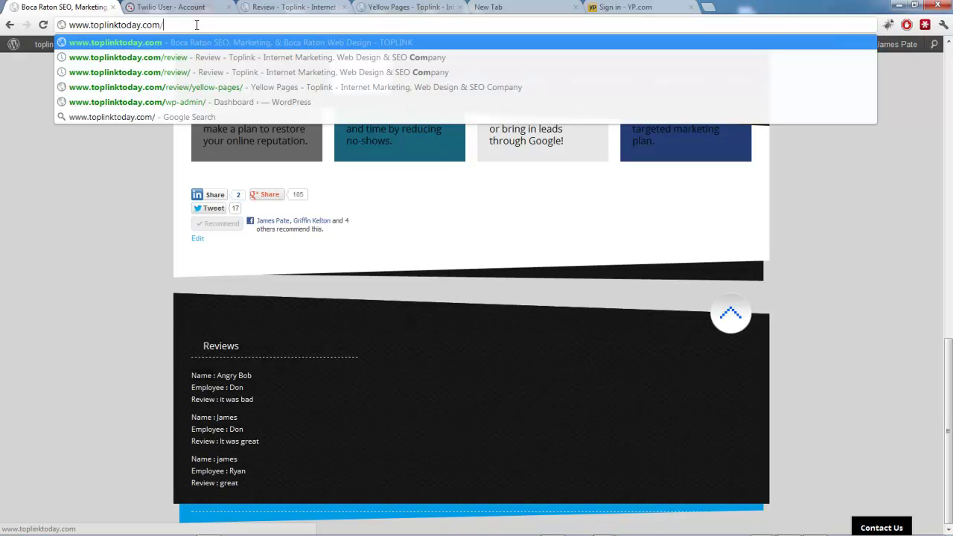
text(reviews)
key(Return)
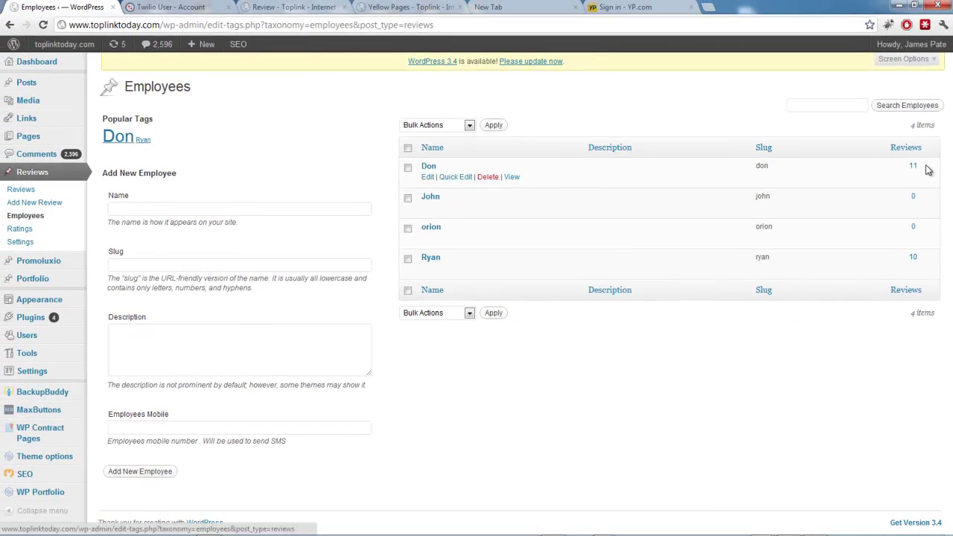
Open the reviews assigned to the first employee in the Employees list and examine their dates, ratings and contact details.
click(914, 166)
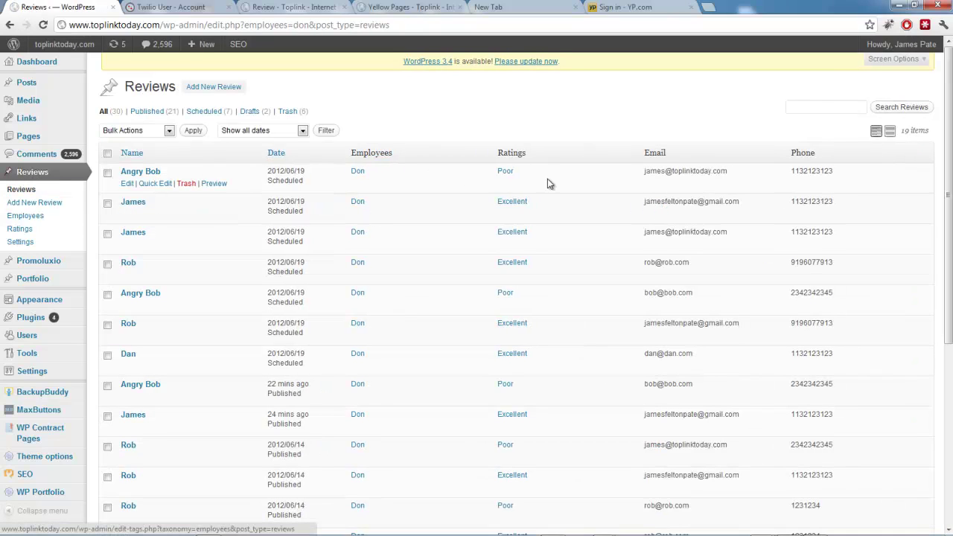
scroll(670, 181, down, 1)
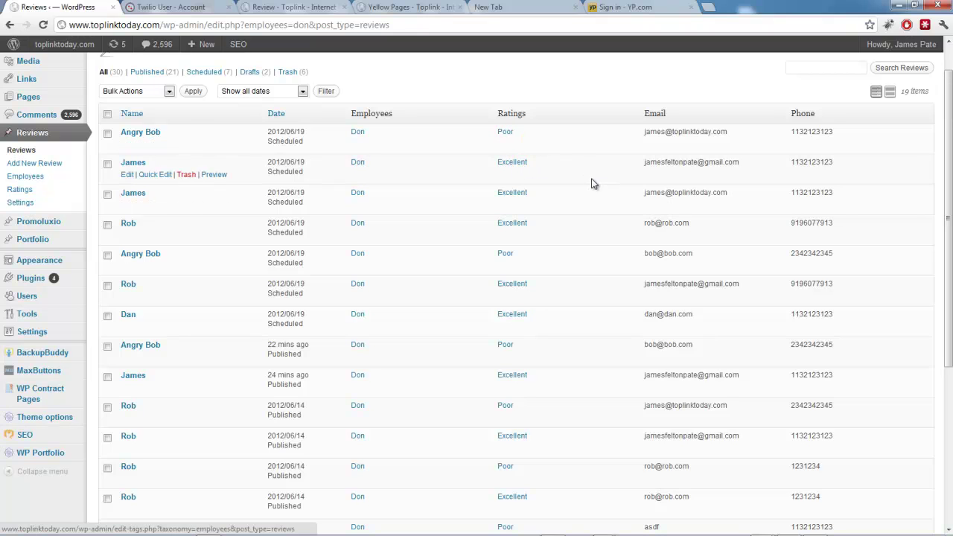
scroll(573, 182, down, 4)
scroll(568, 185, down, 3)
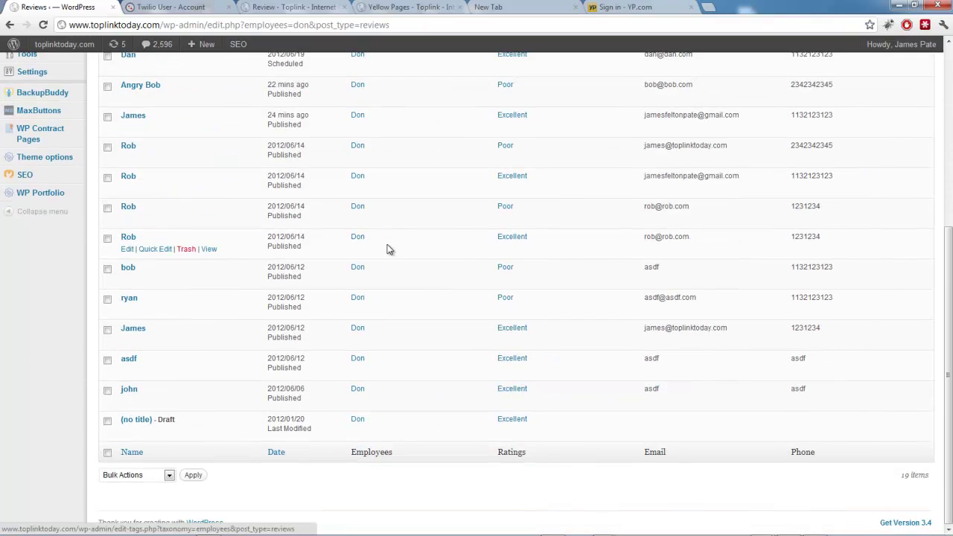
scroll(380, 264, up, 6)
scroll(380, 265, down, 6)
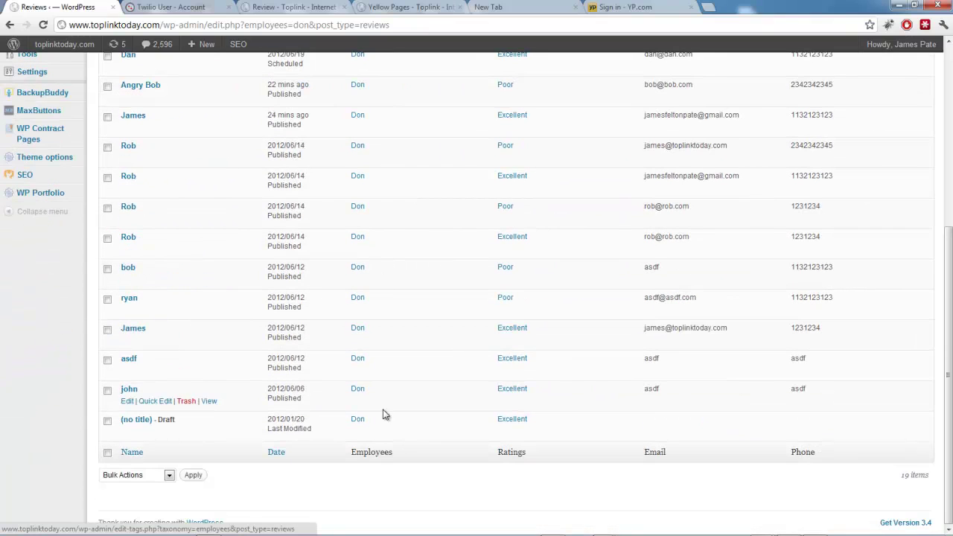
scroll(334, 256, up, 5)
scroll(334, 256, up, 1)
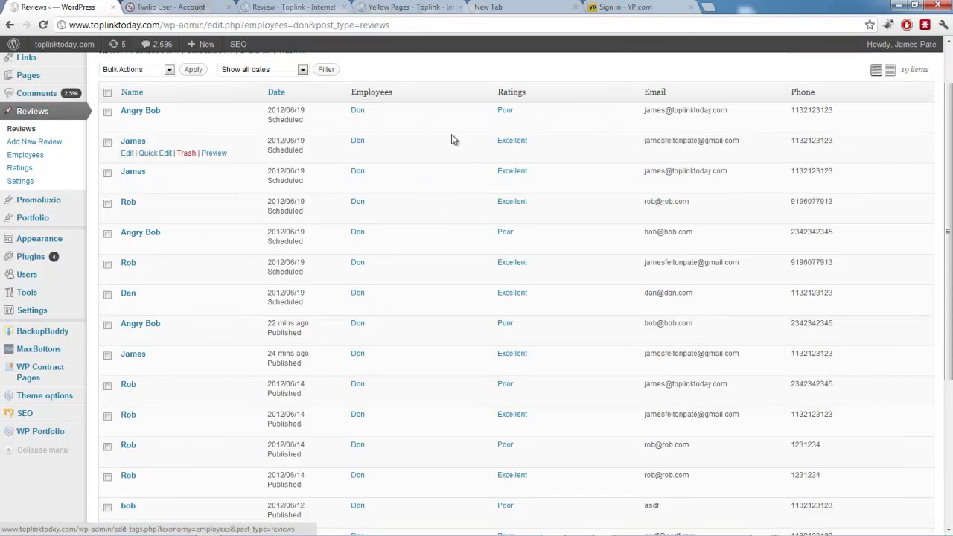
Filter the review list by the employee linked to a review and look through that employee's entries again.
click(355, 144)
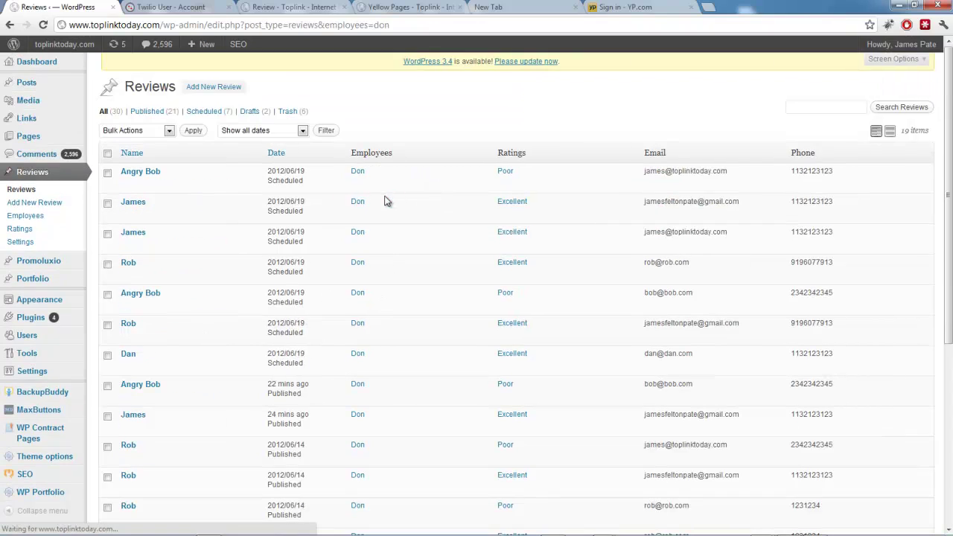
scroll(385, 206, down, 3)
scroll(386, 207, down, 2)
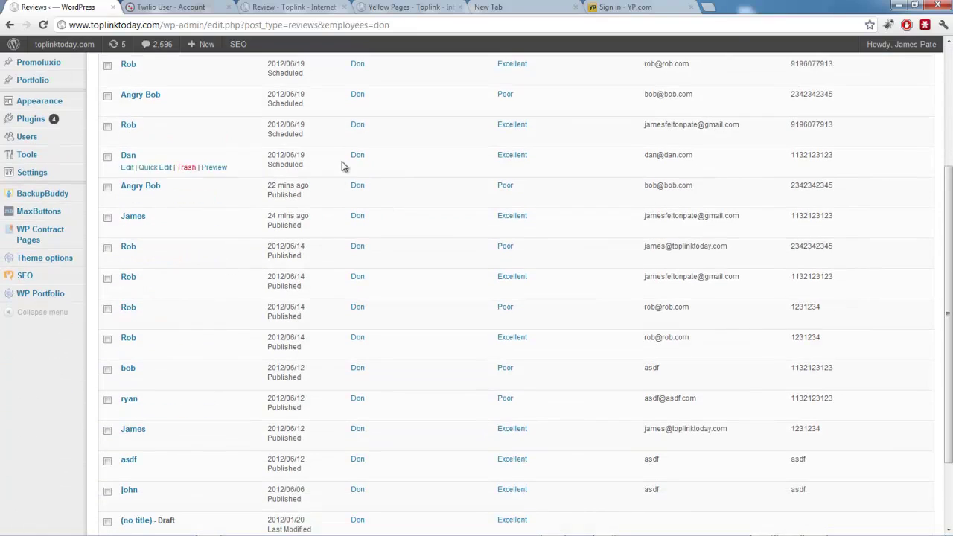
scroll(406, 255, down, 3)
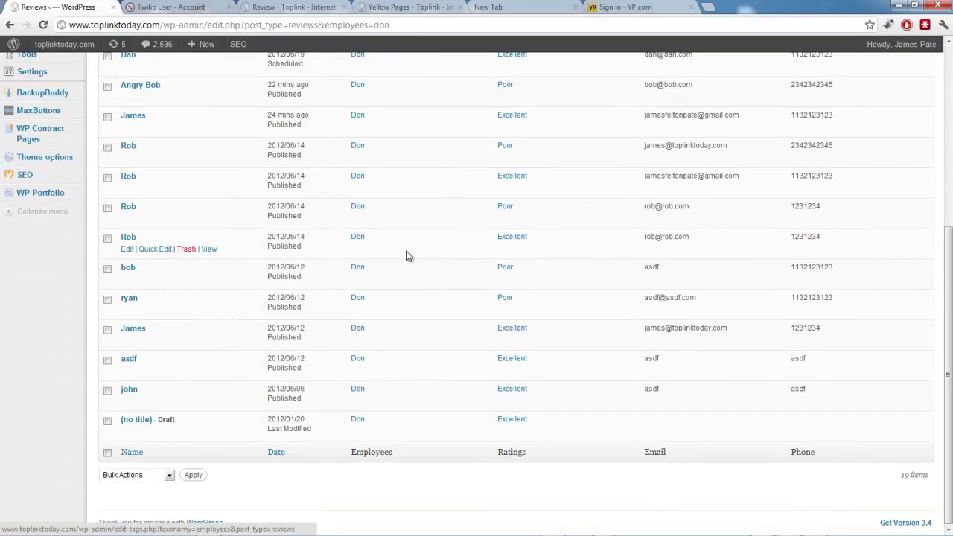
scroll(406, 255, up, 5)
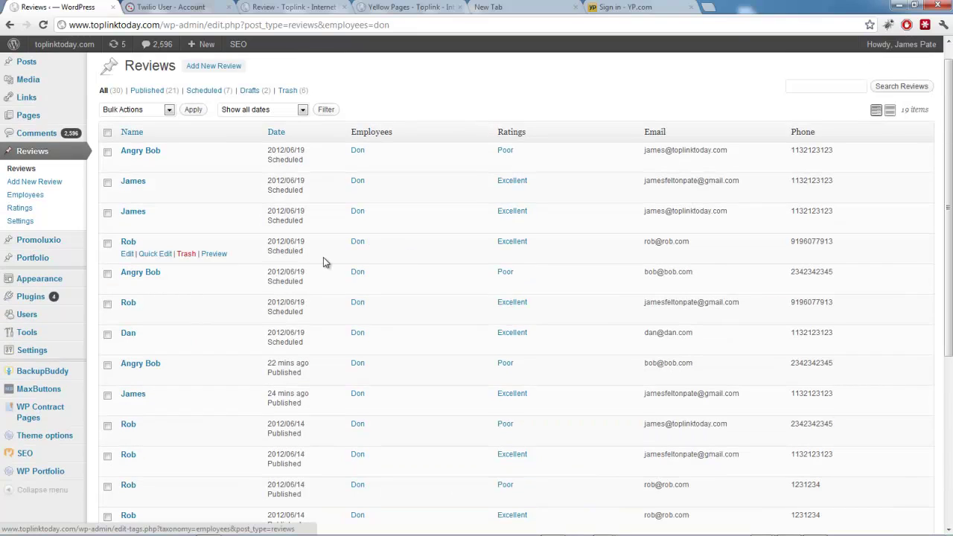